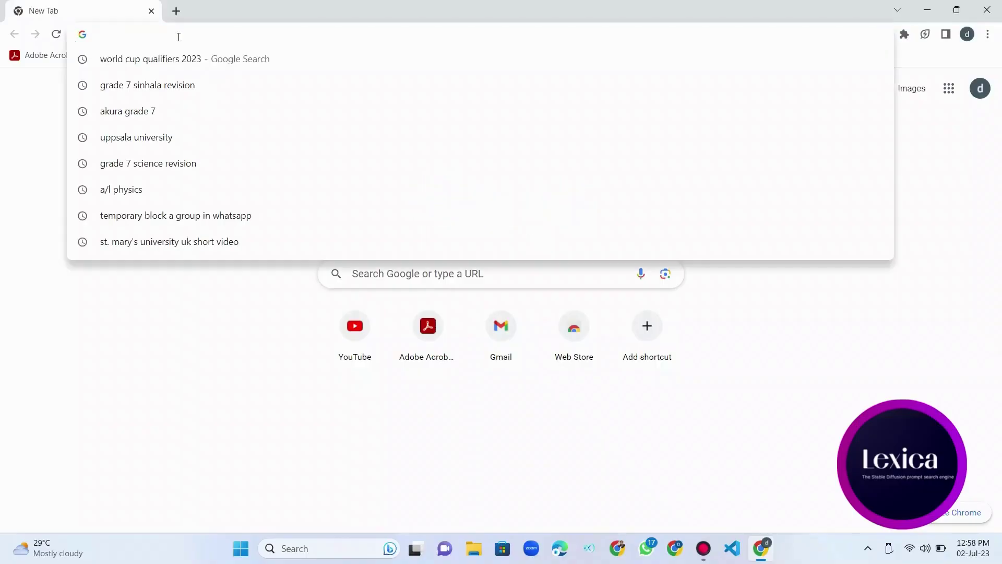
{"action": "type", "text": "lex"}
Open the Lexica website at lexica.art from the address bar suggestion.
{"action": "key", "text": "Return"}
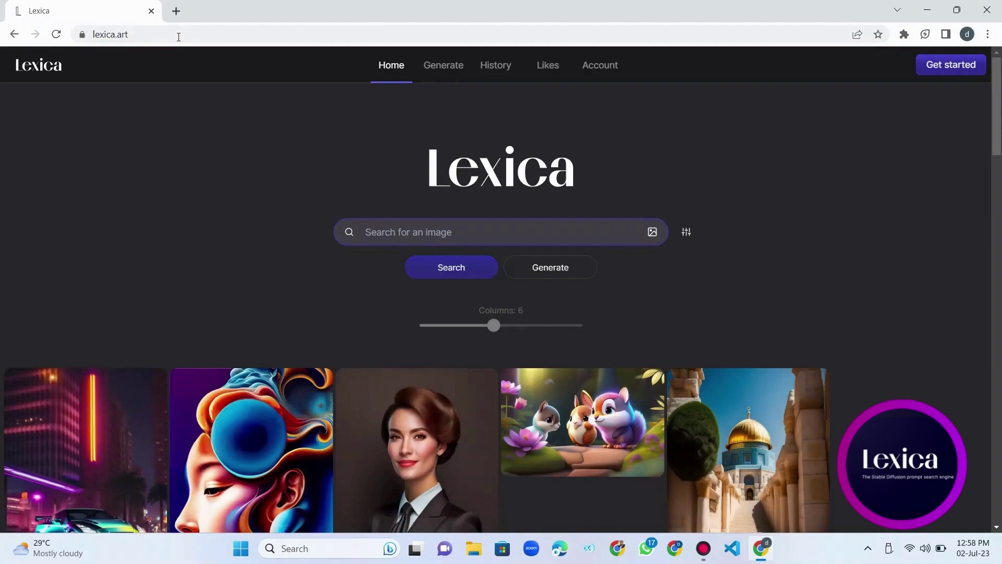
{"action": "scroll", "coordinate": [994, 223], "scroll_direction": "down", "scroll_amount": 4}
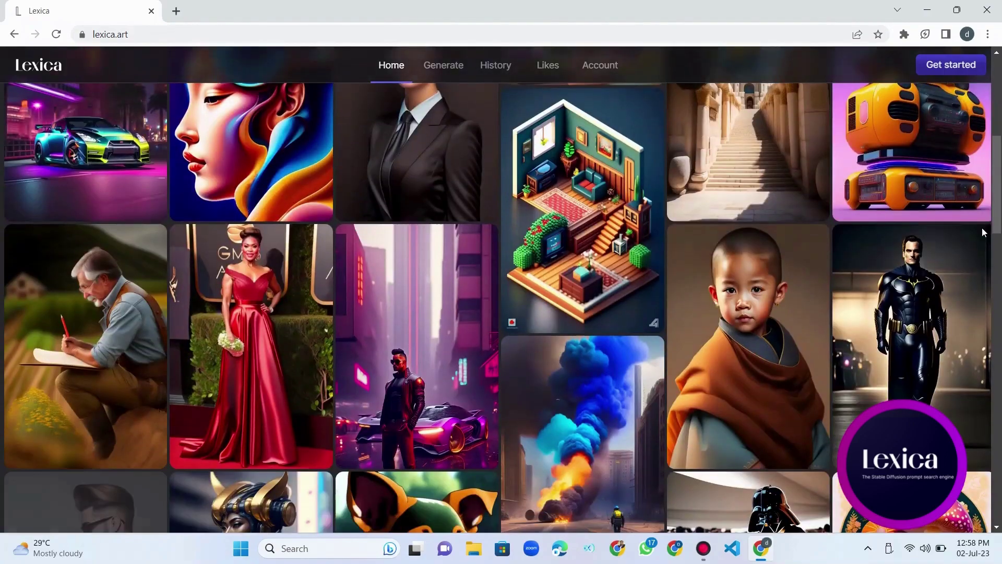
{"action": "scroll", "coordinate": [985, 231], "scroll_direction": "down", "scroll_amount": 2}
{"action": "scroll", "coordinate": [981, 233], "scroll_direction": "down", "scroll_amount": 5}
{"action": "scroll", "coordinate": [1000, 151], "scroll_direction": "down", "scroll_amount": 5}
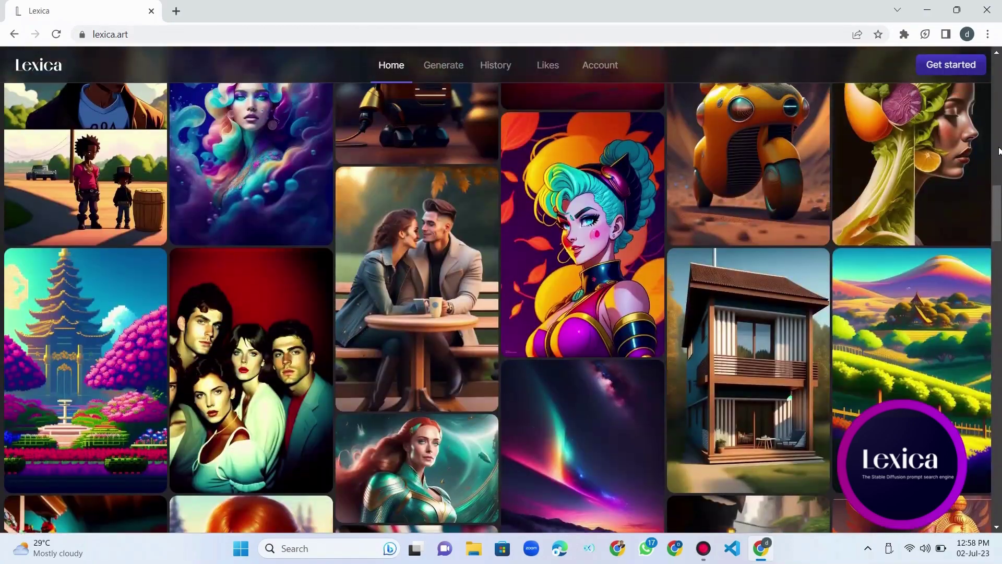
{"action": "scroll", "coordinate": [999, 150], "scroll_direction": "up", "scroll_amount": 5}
{"action": "scroll", "coordinate": [1000, 125], "scroll_direction": "up", "scroll_amount": 3}
{"action": "scroll", "coordinate": [1000, 86], "scroll_direction": "up", "scroll_amount": 5}
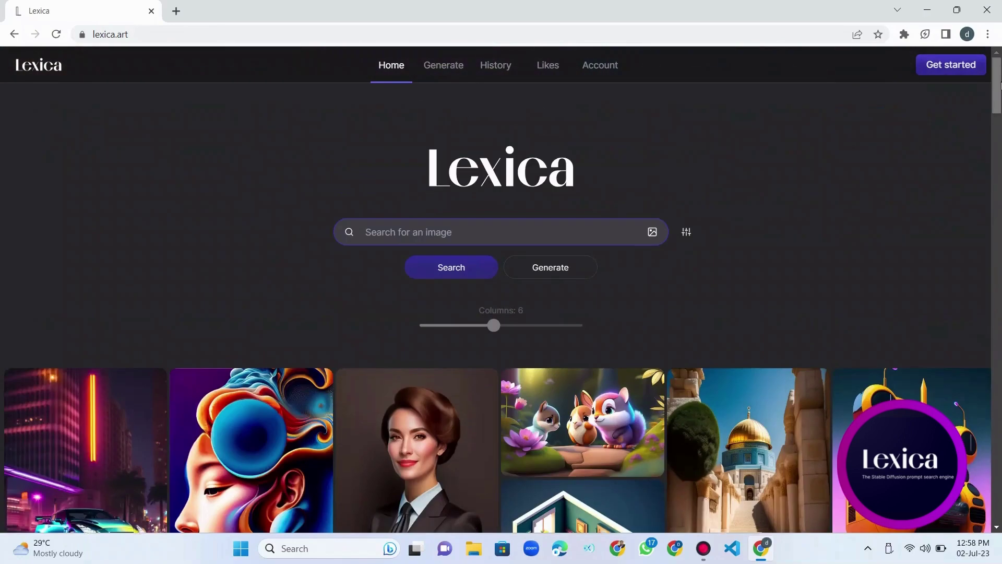
Open Lexica's image generation form and sign in with an existing Google account.
{"action": "left_click", "coordinate": [559, 277]}
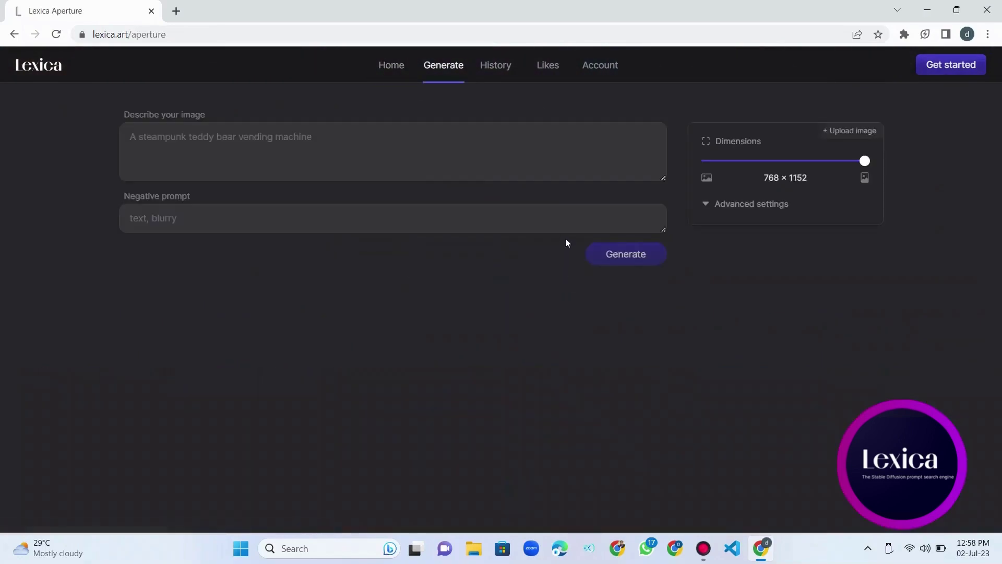
{"action": "left_click", "coordinate": [555, 164]}
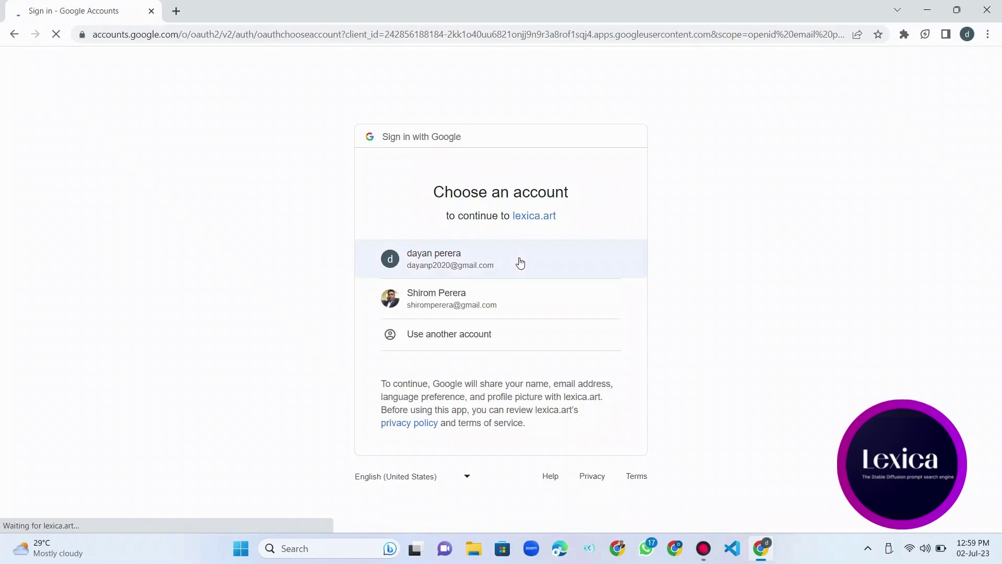
{"action": "left_click", "coordinate": [514, 273]}
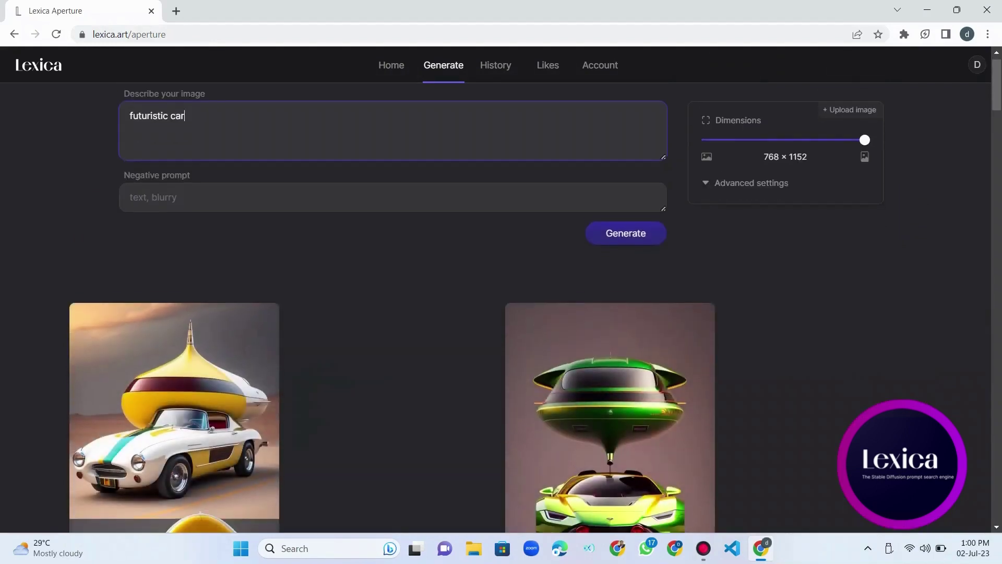
{"action": "scroll", "coordinate": [501, 314], "scroll_direction": "down", "scroll_amount": 2}
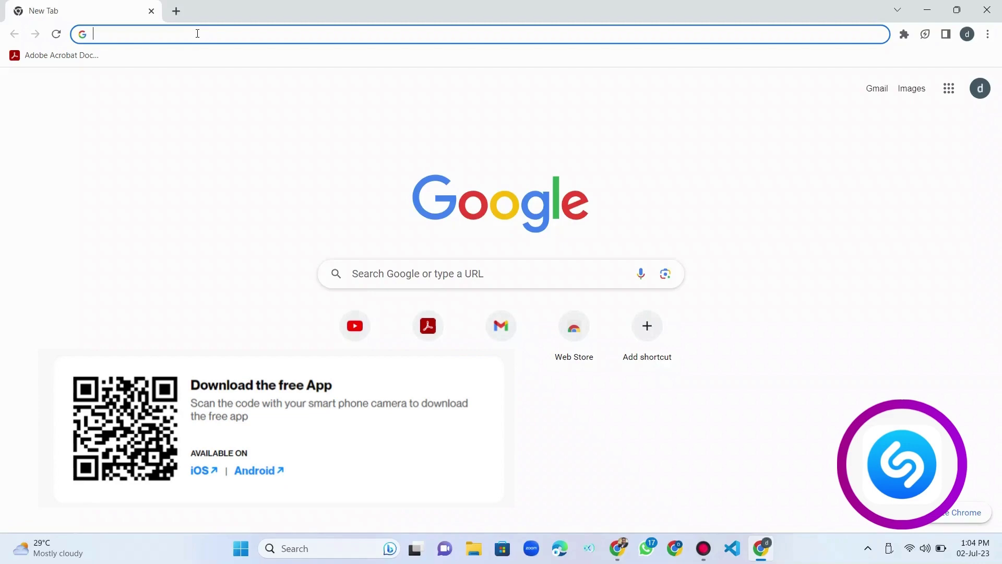
{"action": "type", "text": "shazam.com"}
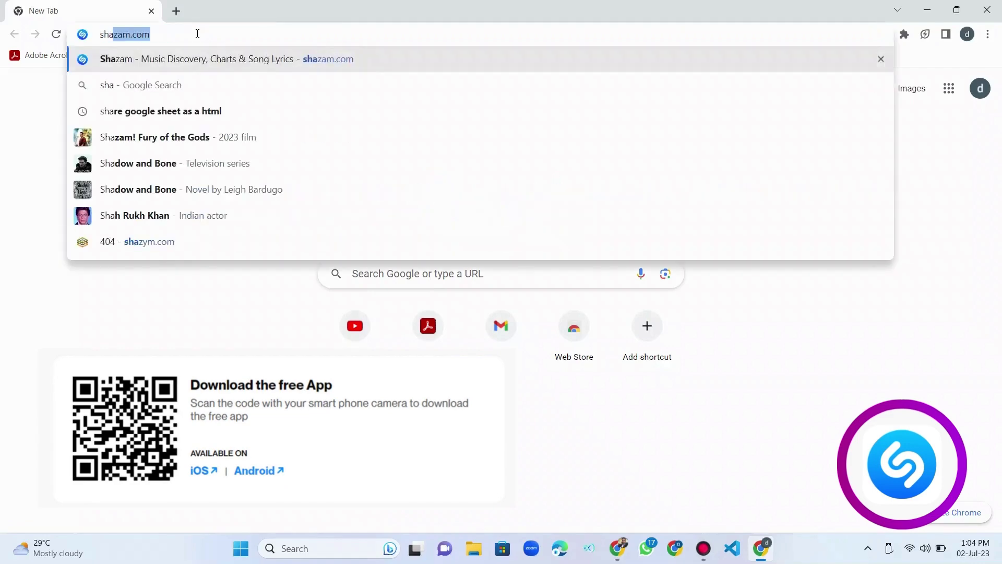
Load shazam.com from the address bar suggestion.
{"action": "key", "text": "Return"}
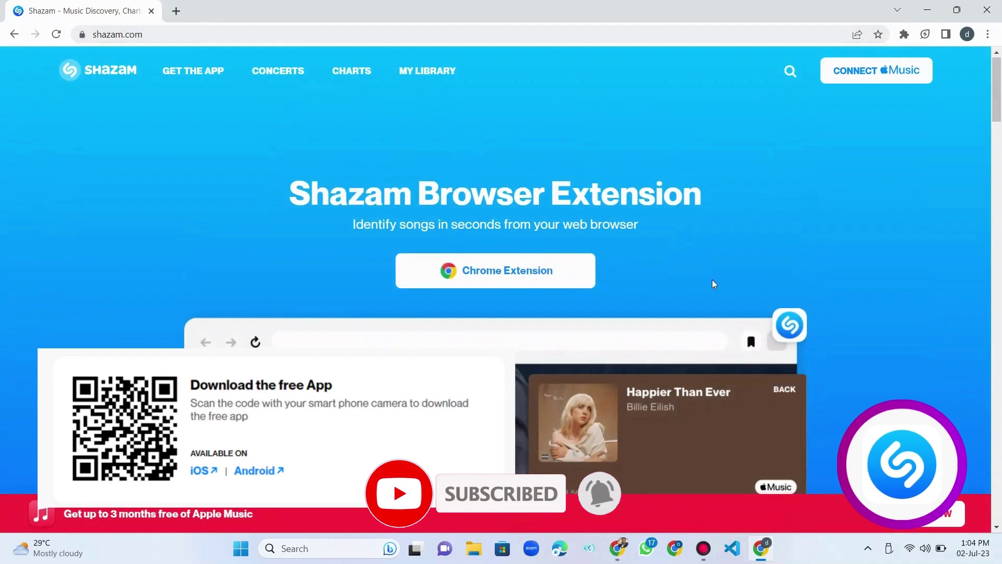
{"action": "scroll", "coordinate": [711, 279], "scroll_direction": "down", "scroll_amount": 2}
{"action": "scroll", "coordinate": [724, 294], "scroll_direction": "down", "scroll_amount": 1}
{"action": "scroll", "coordinate": [733, 307], "scroll_direction": "down", "scroll_amount": 5}
{"action": "scroll", "coordinate": [733, 306], "scroll_direction": "down", "scroll_amount": 3}
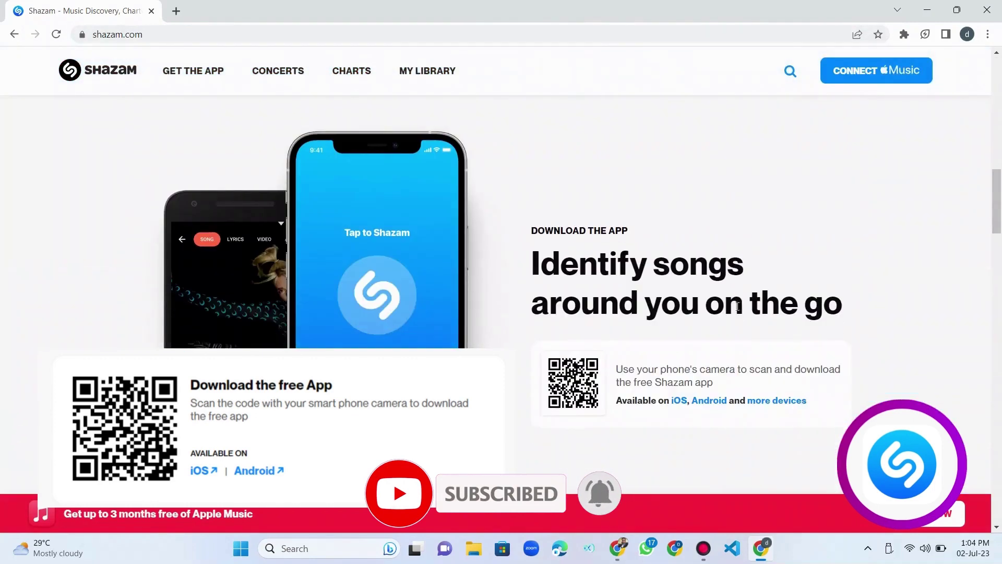
{"action": "scroll", "coordinate": [743, 313], "scroll_direction": "up", "scroll_amount": 1}
{"action": "scroll", "coordinate": [744, 310], "scroll_direction": "down", "scroll_amount": 2}
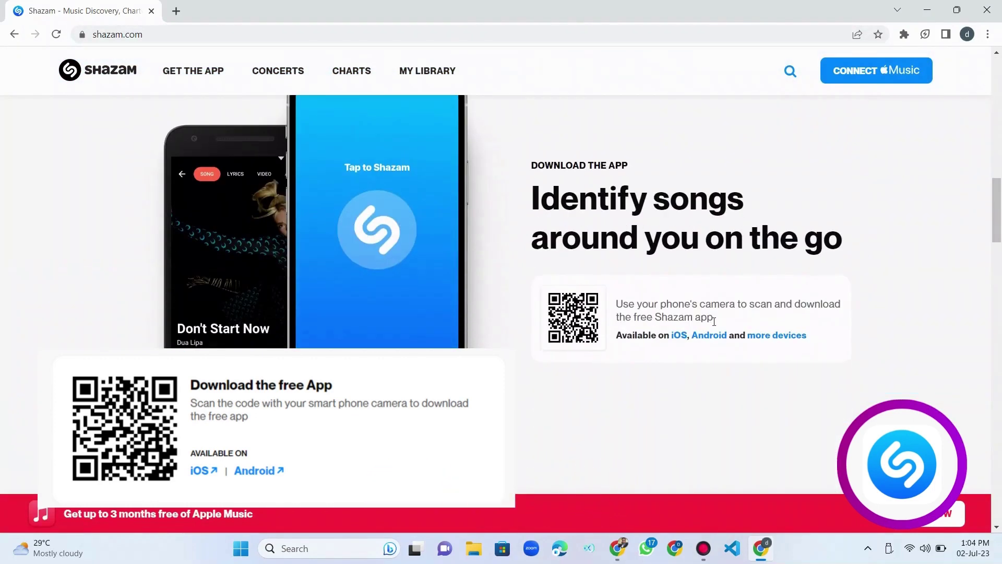
{"action": "scroll", "coordinate": [732, 328], "scroll_direction": "up", "scroll_amount": 3}
{"action": "scroll", "coordinate": [732, 326], "scroll_direction": "up", "scroll_amount": 2}
{"action": "scroll", "coordinate": [731, 314], "scroll_direction": "up", "scroll_amount": 3}
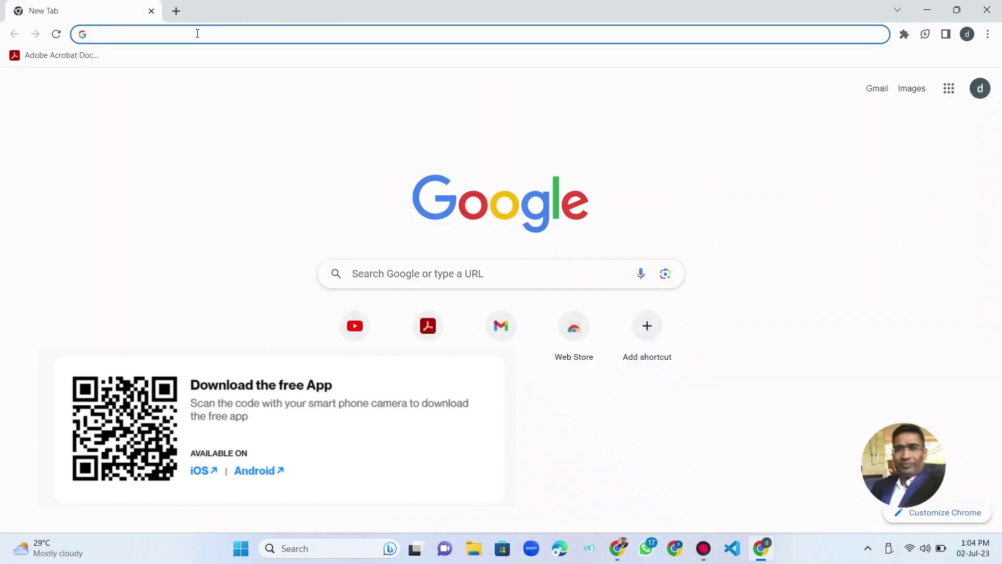
{"action": "type", "text": "sha"}
Reload shazam.com by accepting the address bar suggestion for 'sha'.
{"action": "key", "text": "Return"}
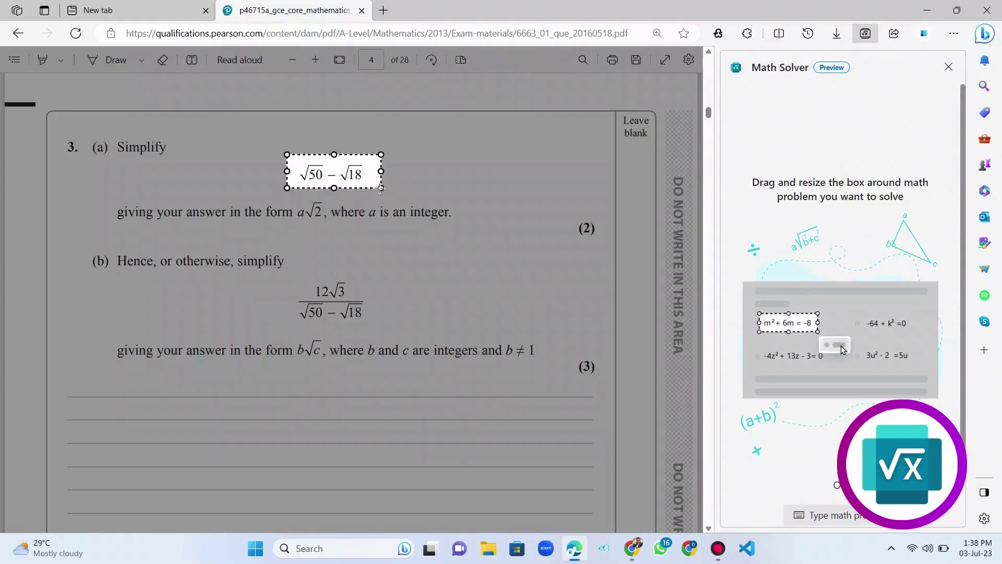
Capture and solve √50 − √18 from the exam PDF, then return to the PDF tab.
{"action": "left_click_drag", "start_coordinate": [381, 188], "coordinate": [379, 189]}
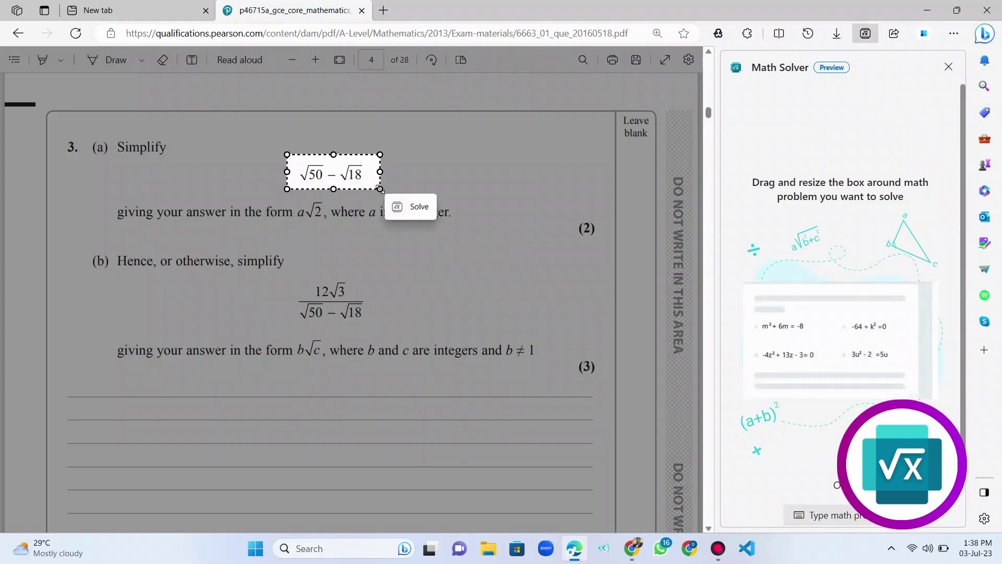
{"action": "left_click", "coordinate": [418, 213]}
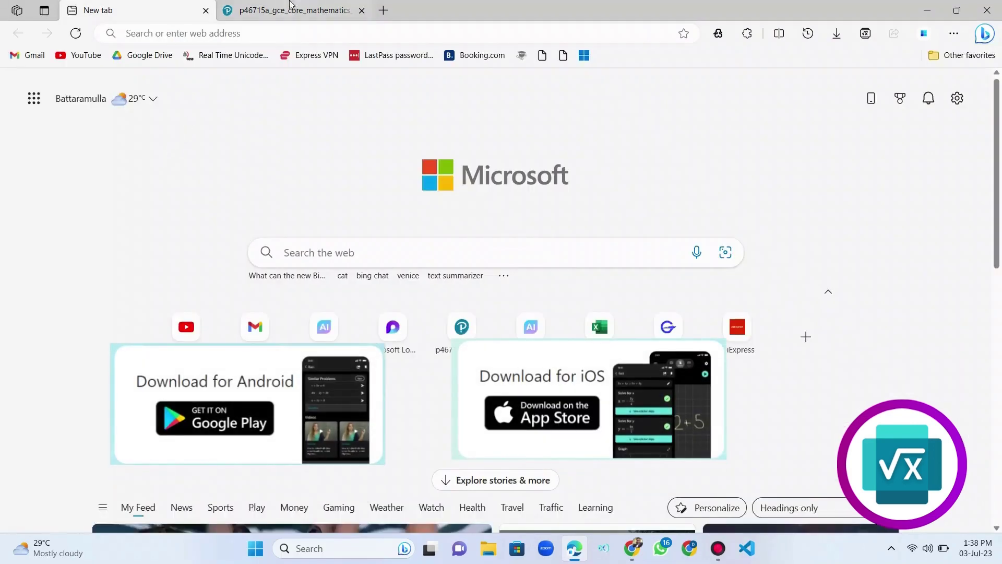
{"action": "left_click", "coordinate": [329, 11]}
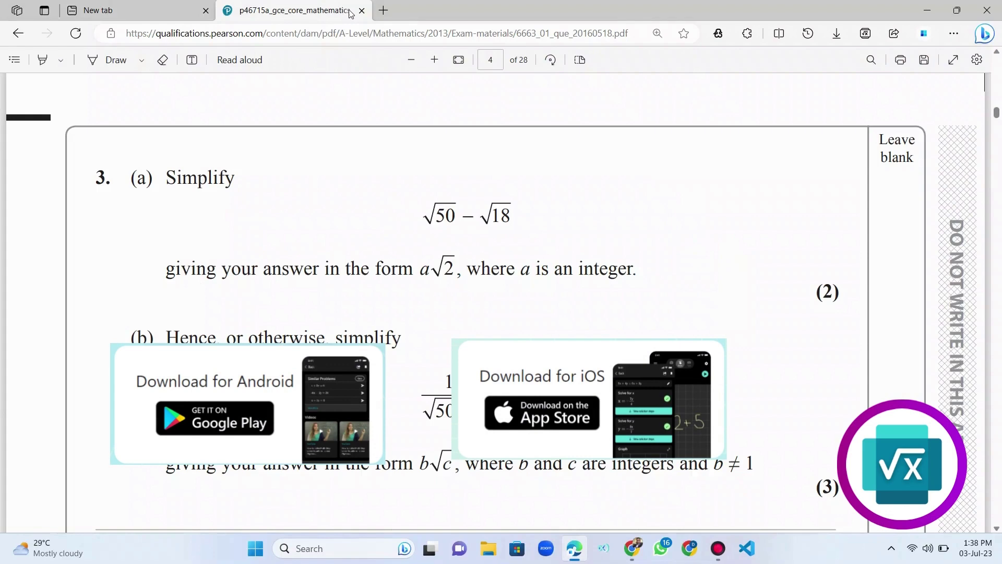
Relaunch Math Solver from More tools and solve question 3's √50 − √18 again.
{"action": "left_click", "coordinate": [954, 33]}
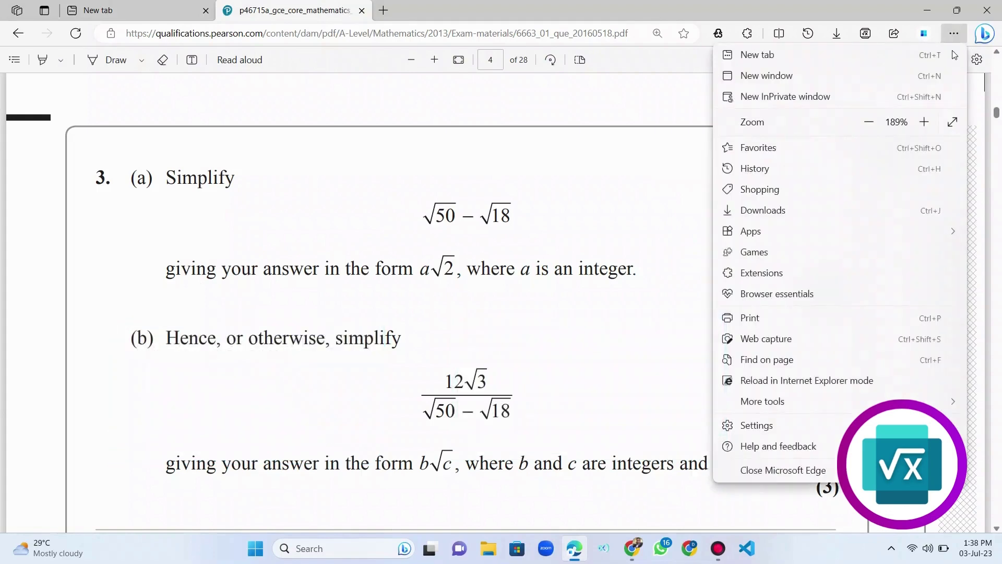
{"action": "left_click", "coordinate": [791, 402]}
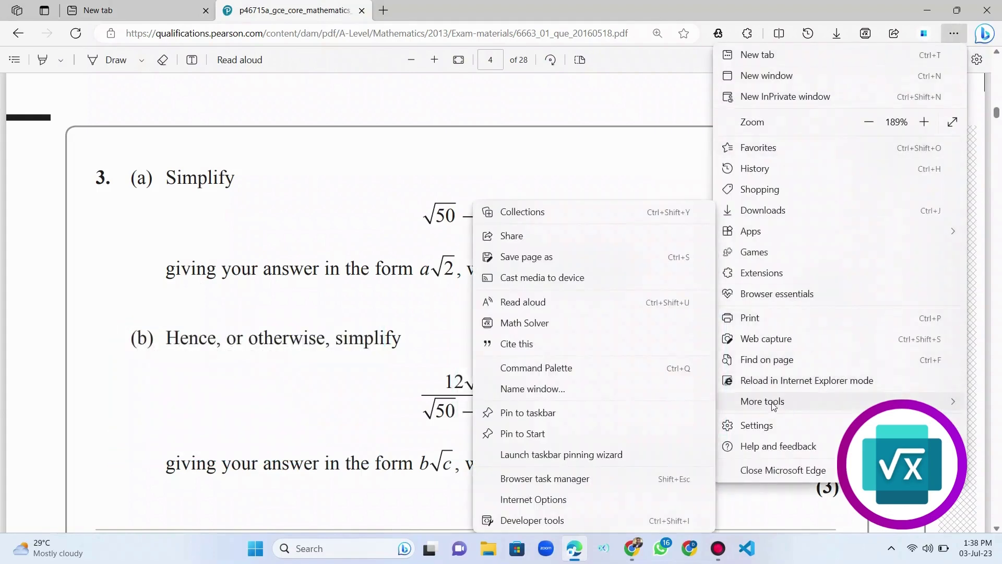
{"action": "left_click", "coordinate": [590, 325]}
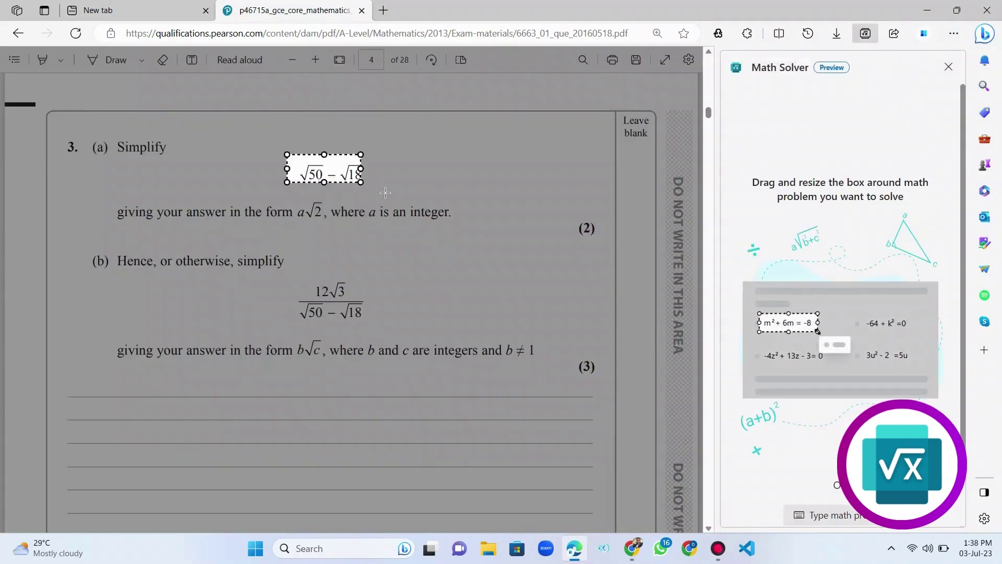
{"action": "left_click_drag", "start_coordinate": [380, 188], "coordinate": [379, 189]}
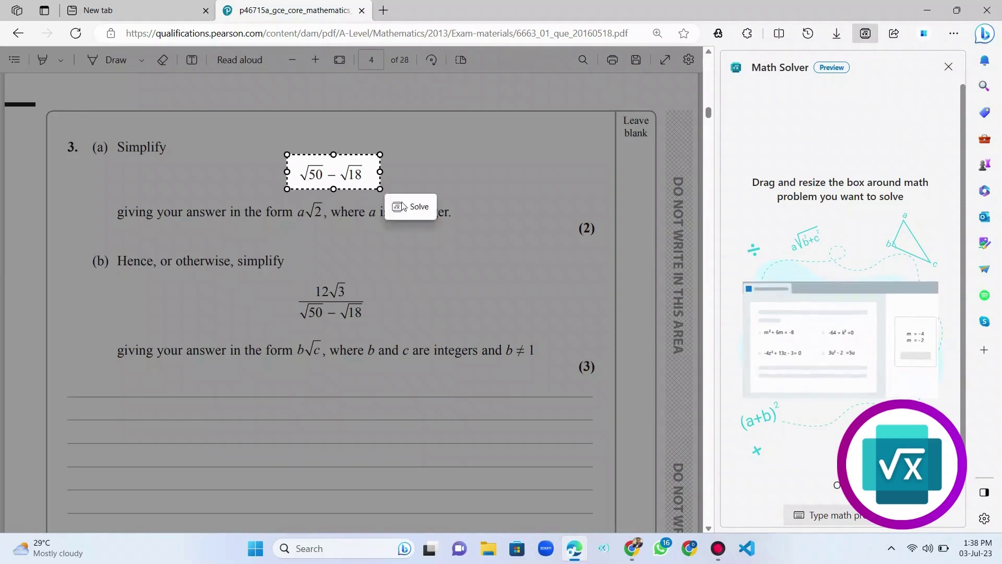
{"action": "left_click", "coordinate": [418, 212]}
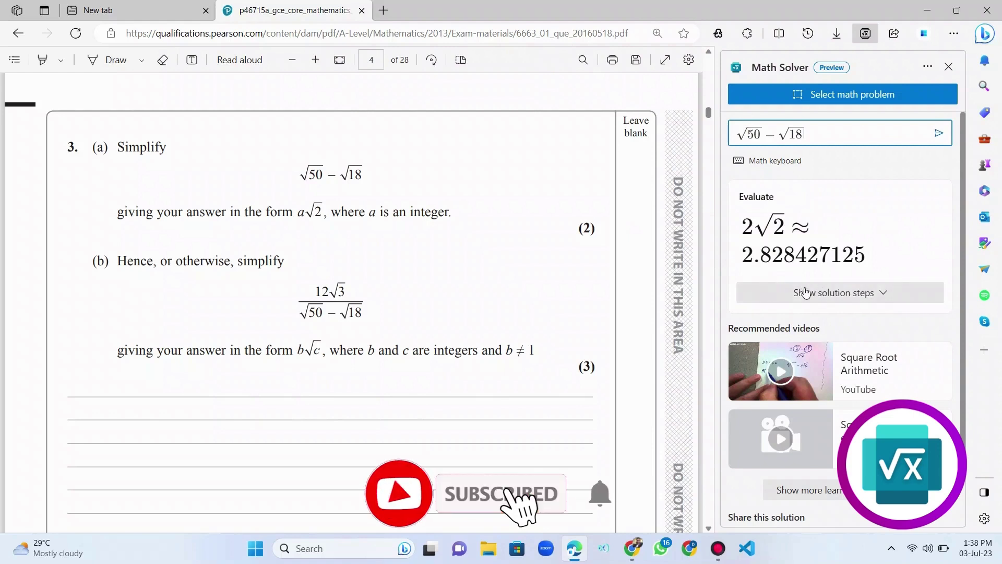
Review the √50 − √18 step-by-step solution page, then return to the PDF for another problem.
{"action": "left_click", "coordinate": [835, 293]}
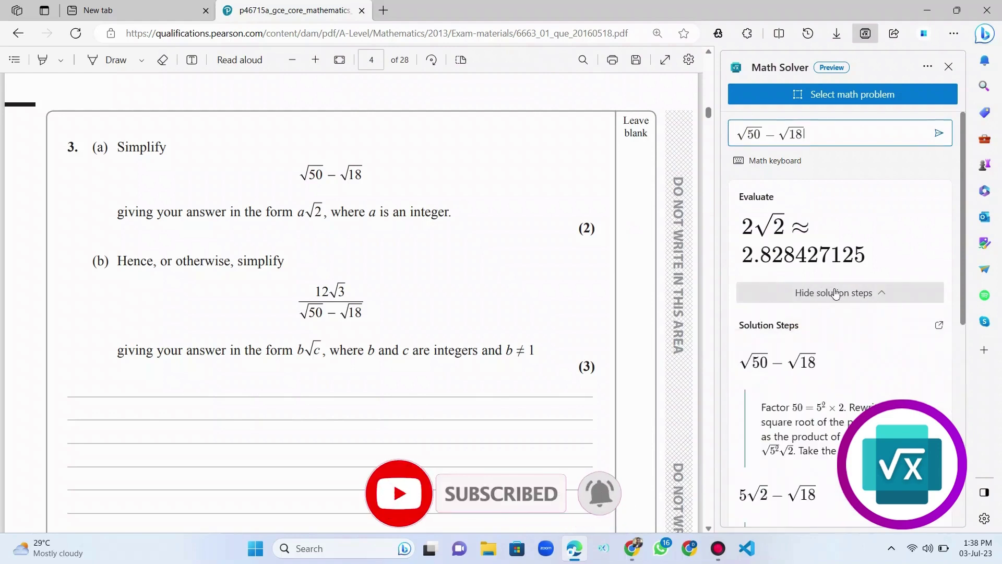
{"action": "scroll", "coordinate": [835, 293], "scroll_direction": "down", "scroll_amount": 1}
{"action": "scroll", "coordinate": [835, 293], "scroll_direction": "down", "scroll_amount": 1}
{"action": "scroll", "coordinate": [835, 292], "scroll_direction": "down", "scroll_amount": 1}
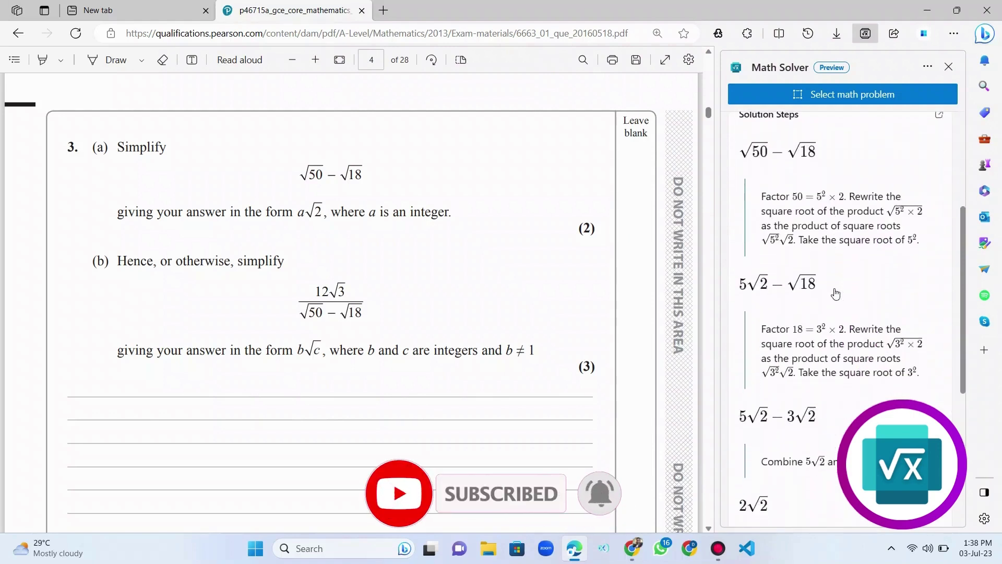
{"action": "scroll", "coordinate": [835, 291], "scroll_direction": "down", "scroll_amount": 1}
{"action": "scroll", "coordinate": [835, 294], "scroll_direction": "down", "scroll_amount": 1}
{"action": "scroll", "coordinate": [814, 297], "scroll_direction": "down", "scroll_amount": 2}
{"action": "left_click", "coordinate": [790, 469]}
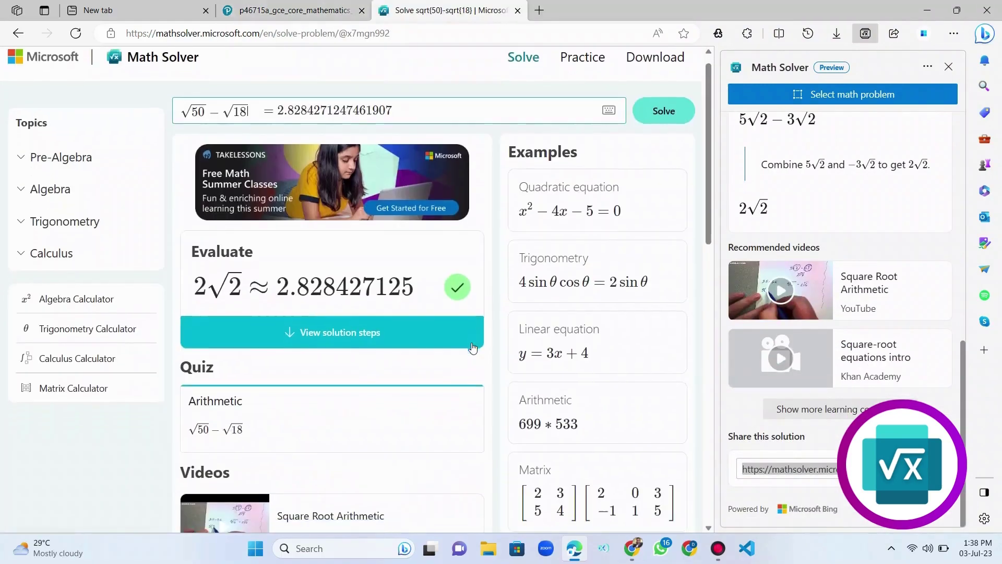
{"action": "scroll", "coordinate": [470, 347], "scroll_direction": "down", "scroll_amount": 2}
{"action": "scroll", "coordinate": [472, 348], "scroll_direction": "down", "scroll_amount": 3}
{"action": "scroll", "coordinate": [472, 347], "scroll_direction": "down", "scroll_amount": 1}
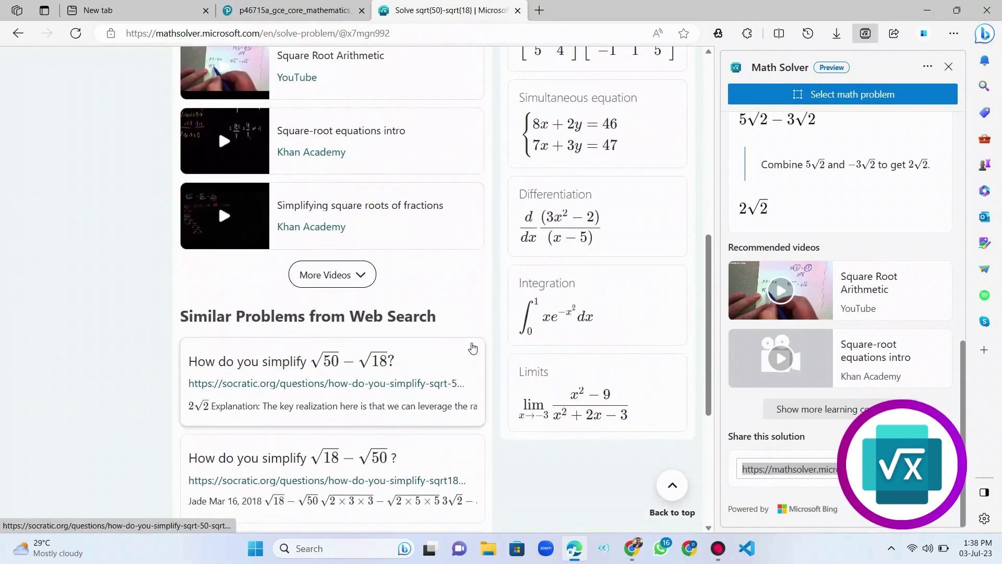
{"action": "scroll", "coordinate": [472, 348], "scroll_direction": "down", "scroll_amount": 2}
{"action": "scroll", "coordinate": [472, 348], "scroll_direction": "up", "scroll_amount": 1}
{"action": "scroll", "coordinate": [472, 348], "scroll_direction": "up", "scroll_amount": 7}
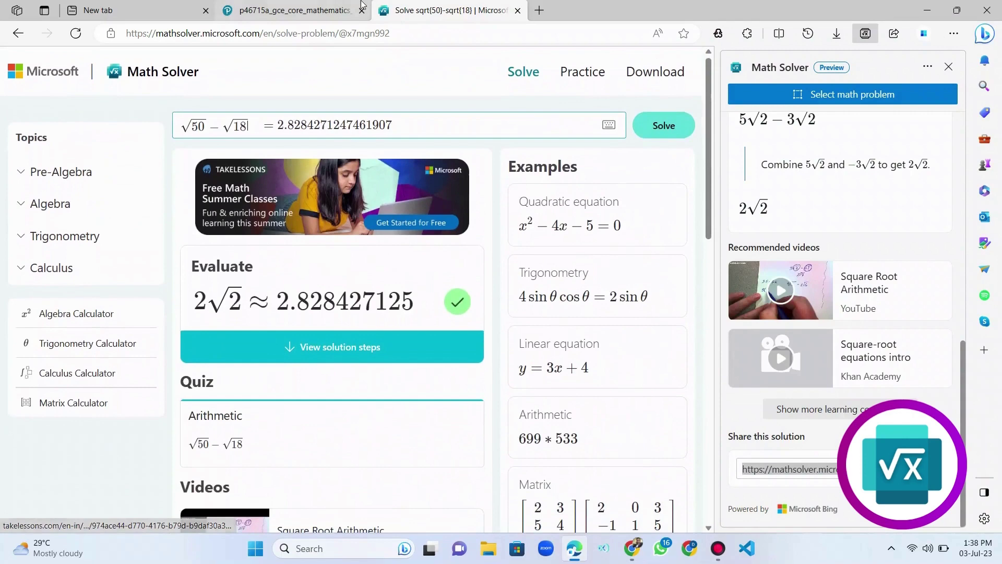
{"action": "left_click", "coordinate": [290, 10]}
{"action": "left_click", "coordinate": [843, 94]}
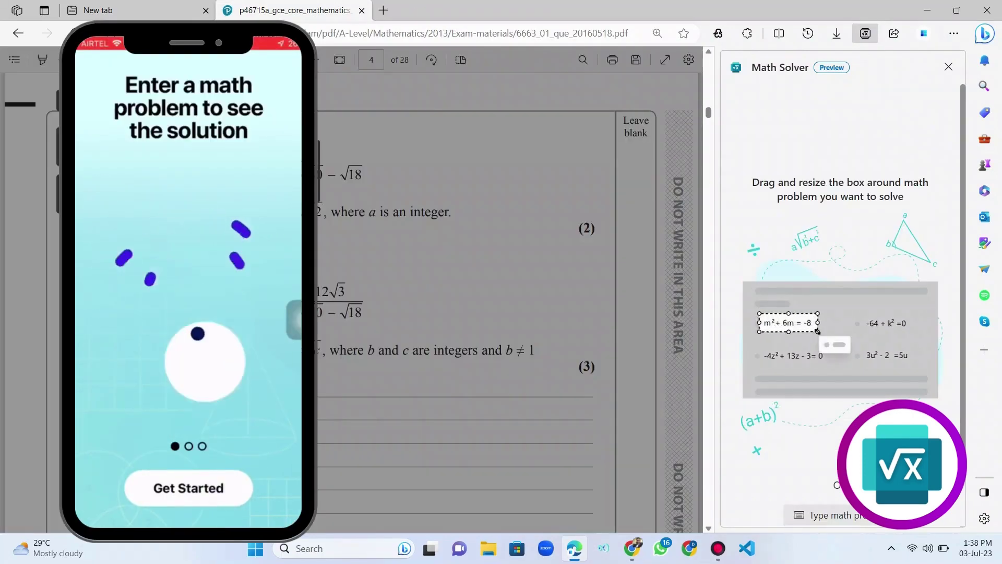
Recapture and solve √50 − √18, then outline the √18 term on its own.
{"action": "left_click_drag", "start_coordinate": [275, 155], "coordinate": [380, 189]}
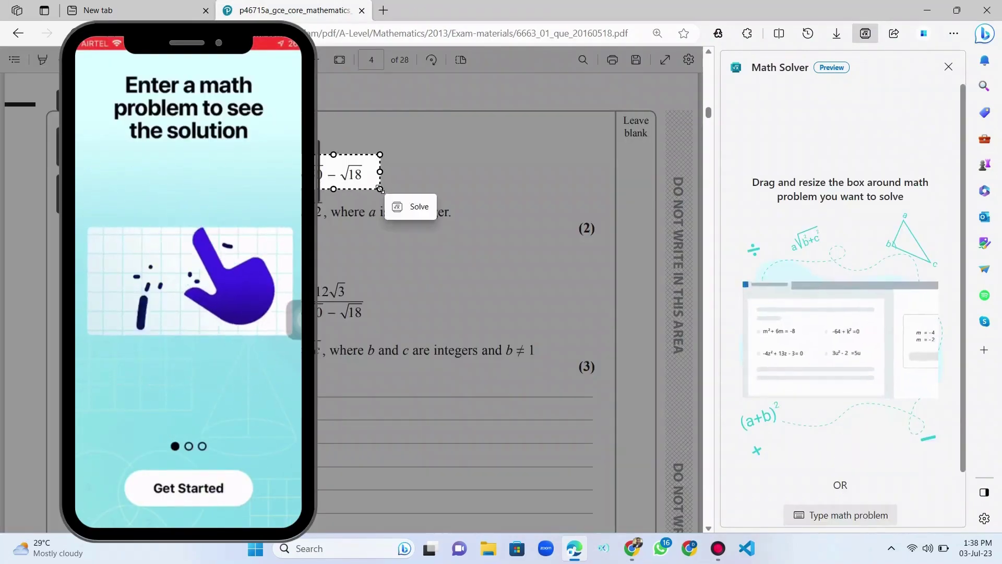
{"action": "left_click", "coordinate": [419, 209]}
{"action": "left_click", "coordinate": [842, 94]}
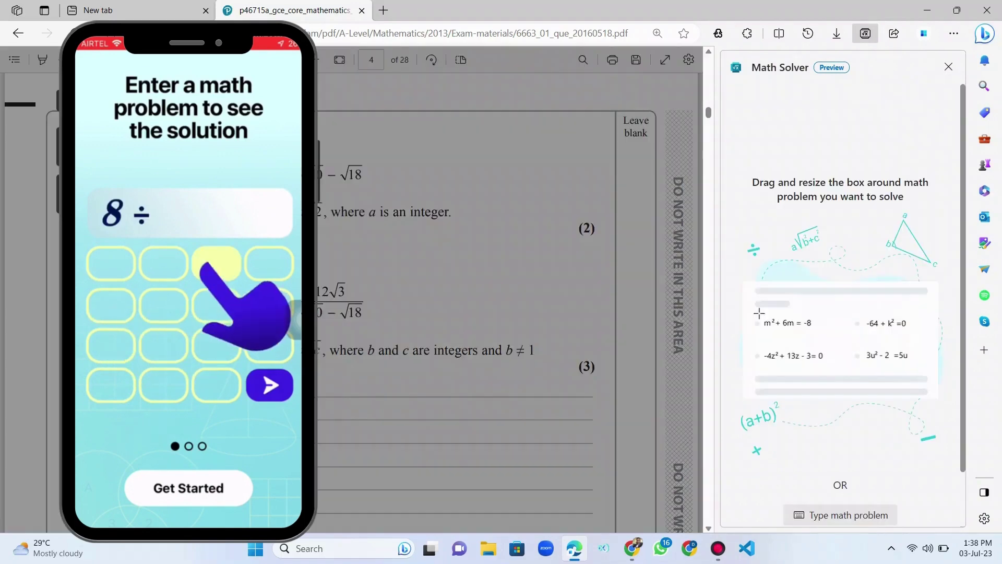
{"action": "left_click_drag", "start_coordinate": [286, 155], "coordinate": [380, 189]}
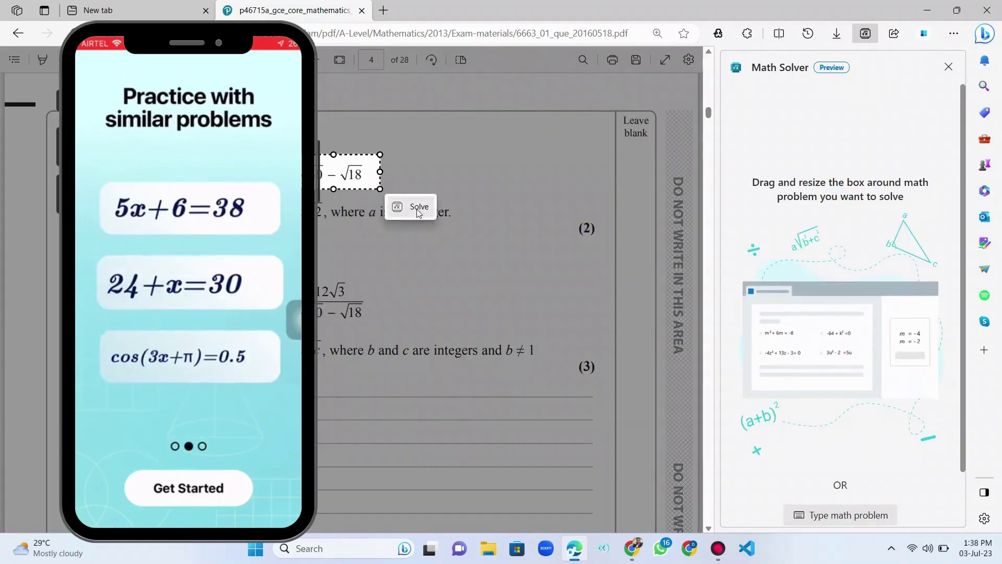
{"action": "left_click", "coordinate": [417, 208]}
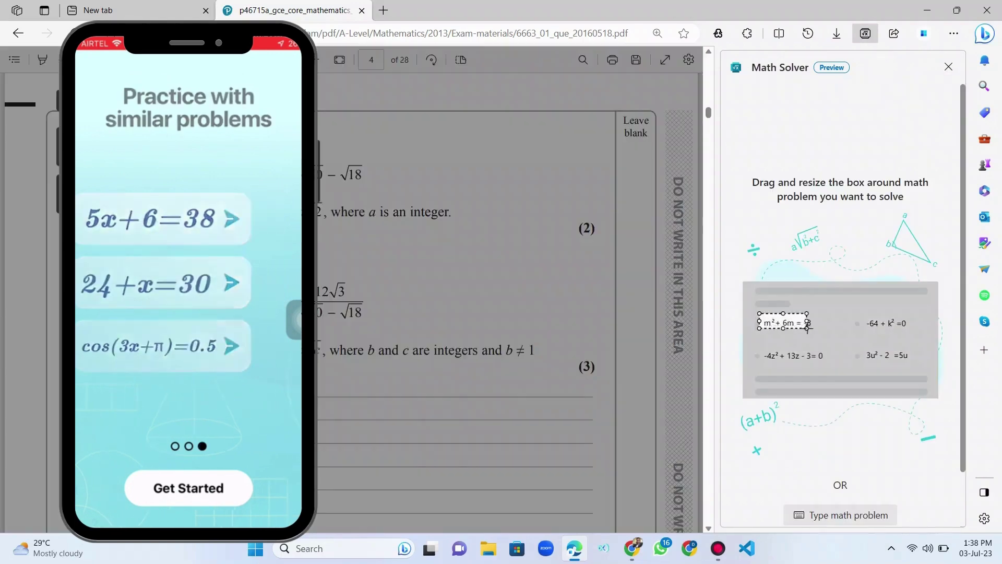
{"action": "left_click_drag", "start_coordinate": [320, 155], "coordinate": [385, 191]}
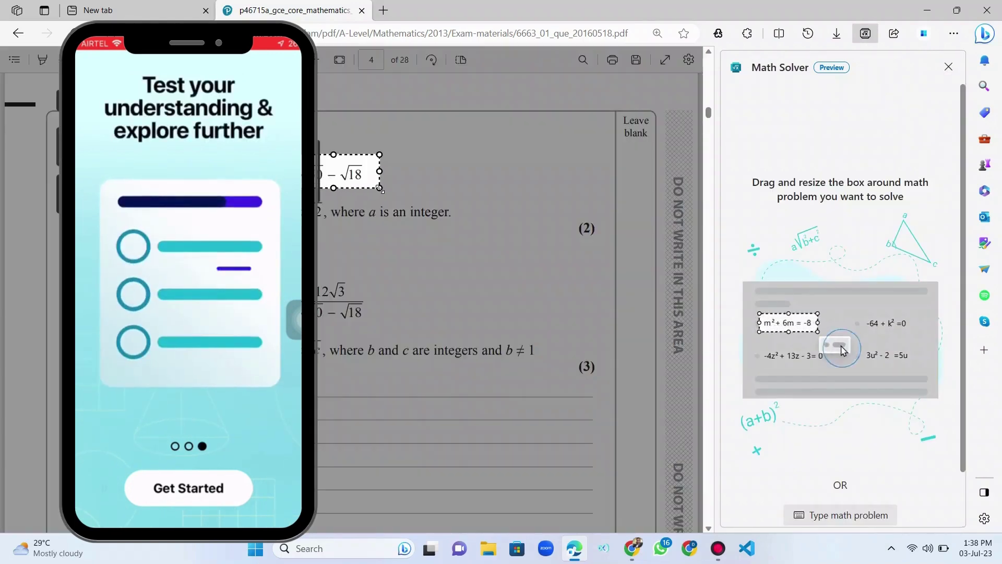
{"action": "left_click", "coordinate": [418, 210]}
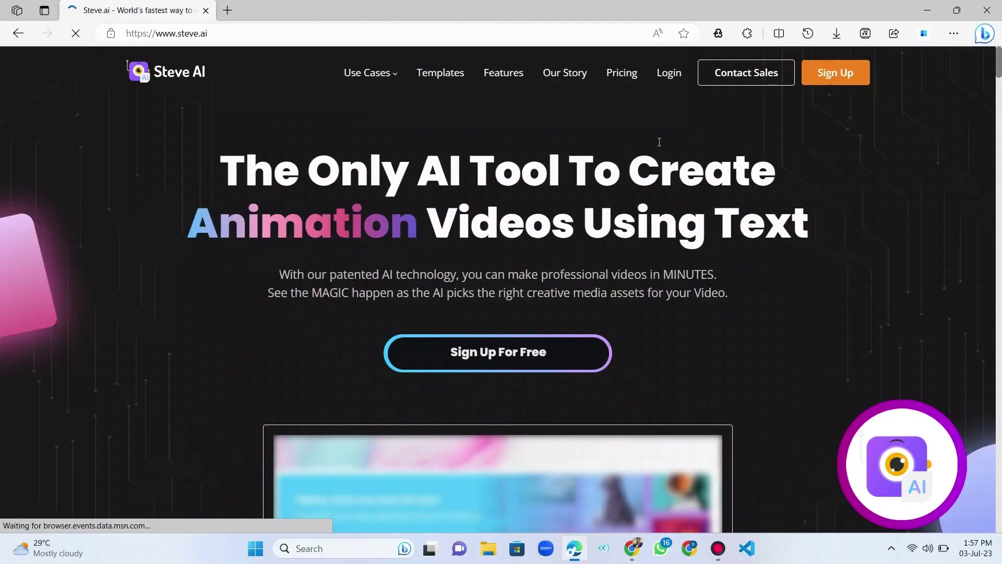
Log in and start a Food-category text-to-animation video with a sample script and Joanna voice.
{"action": "left_click", "coordinate": [664, 73]}
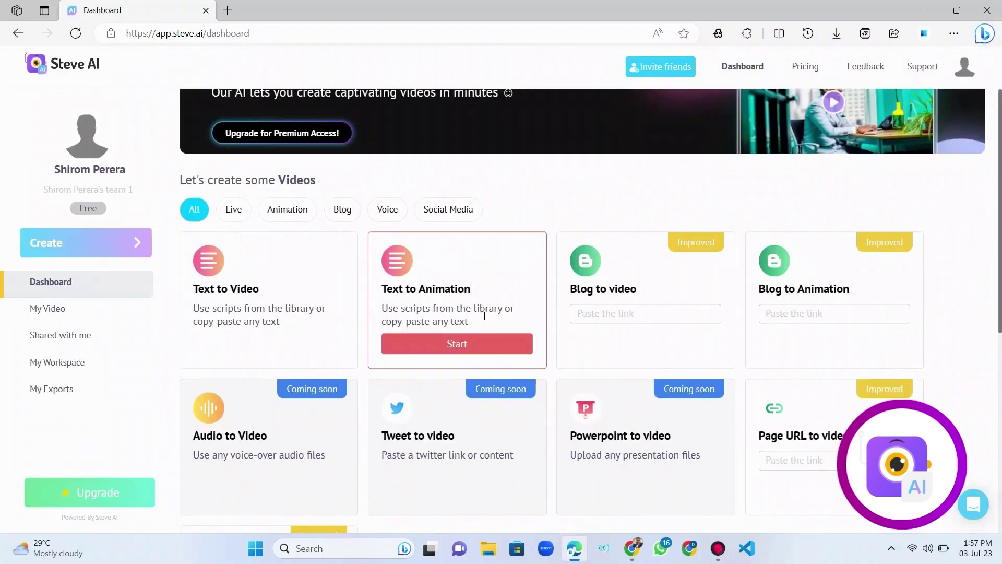
{"action": "left_click", "coordinate": [451, 344]}
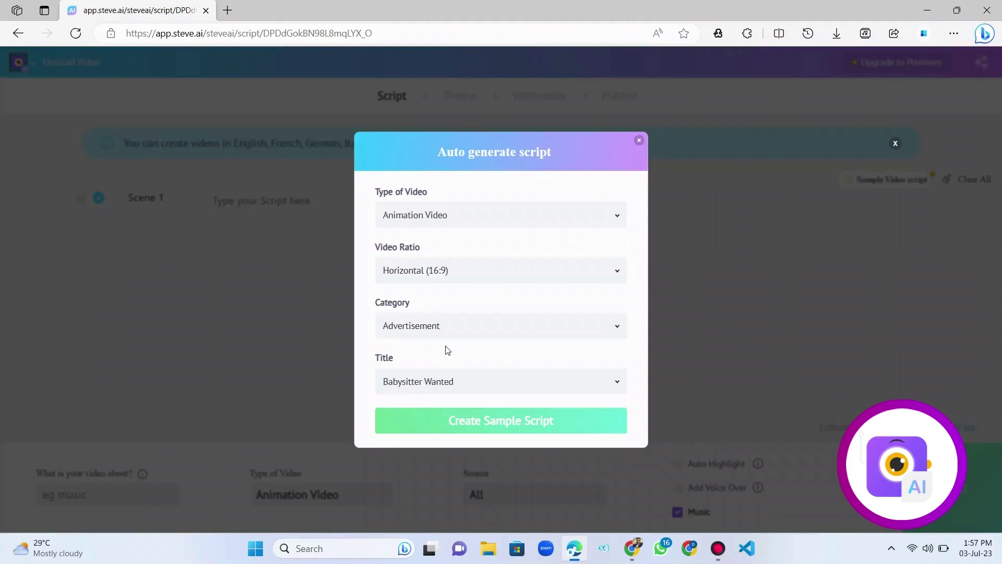
{"action": "left_click", "coordinate": [467, 335]}
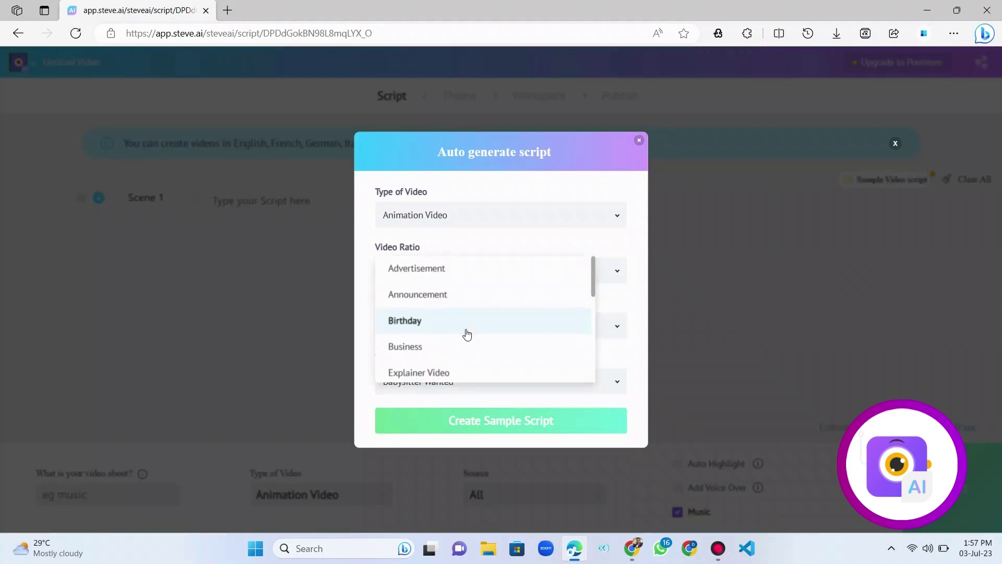
{"action": "scroll", "coordinate": [466, 334], "scroll_direction": "down", "scroll_amount": 2}
{"action": "scroll", "coordinate": [466, 333], "scroll_direction": "down", "scroll_amount": 1}
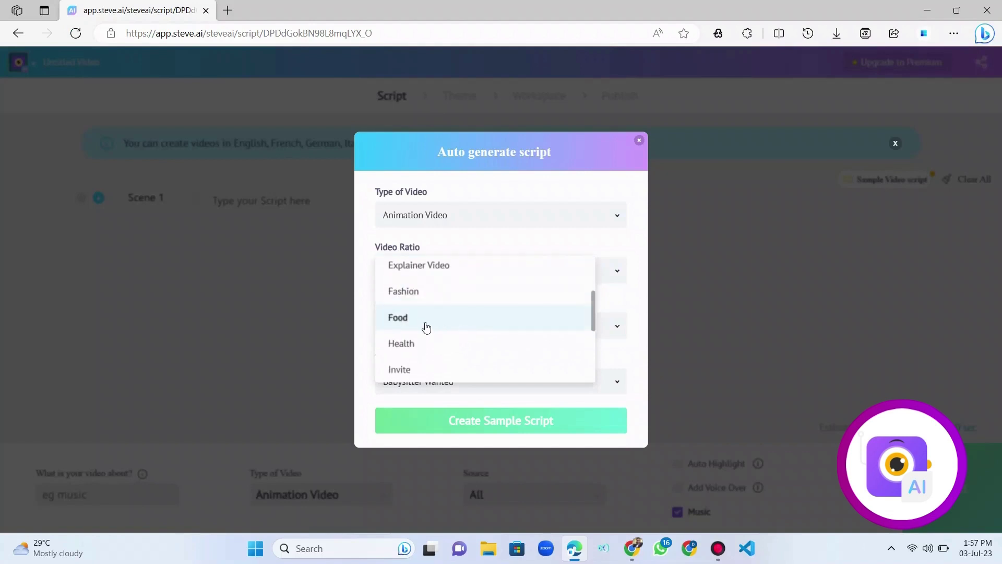
{"action": "left_click", "coordinate": [442, 323]}
{"action": "left_click", "coordinate": [423, 420]}
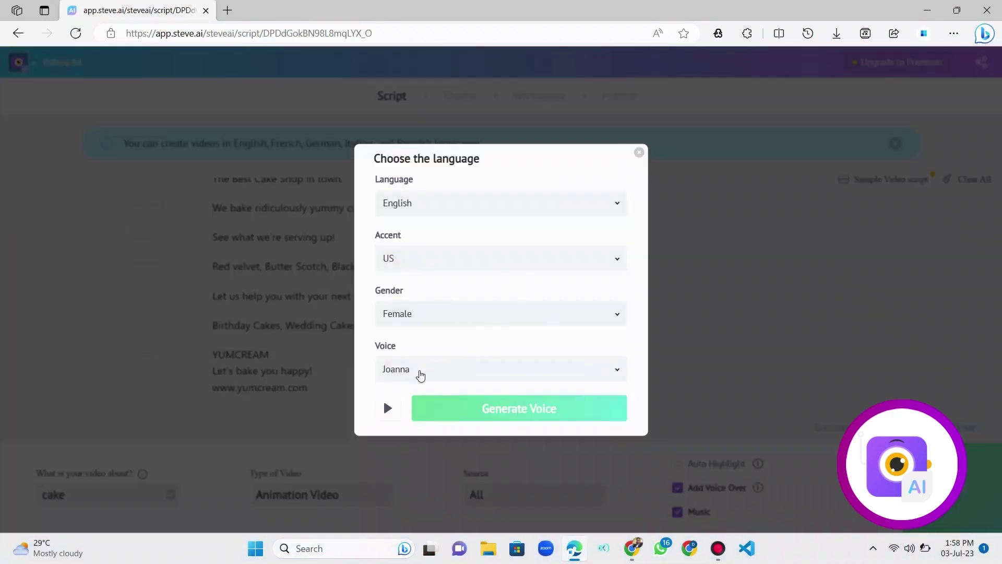
{"action": "left_click", "coordinate": [387, 409]}
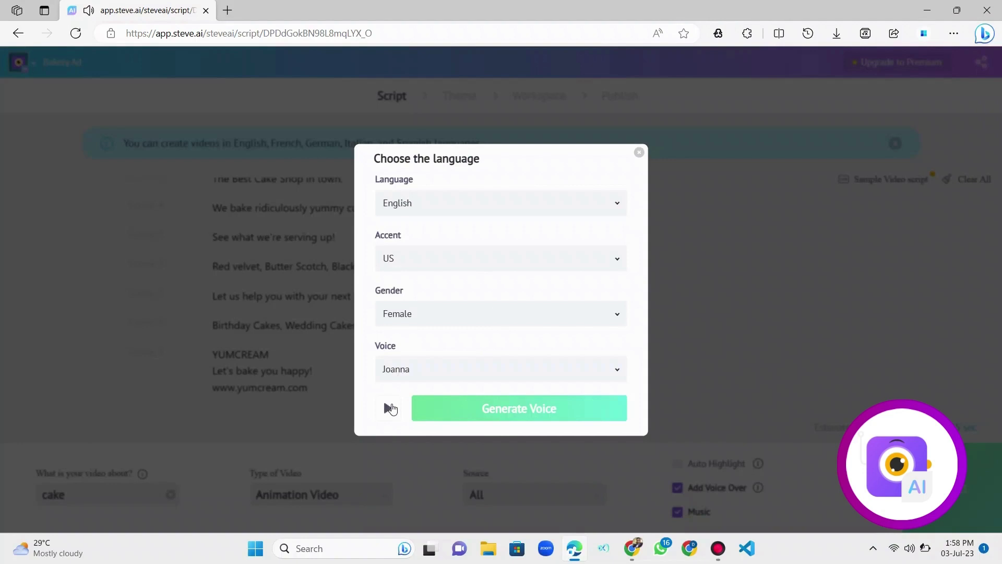
Generate the Joanna voice-over and choose the animated presenter design style.
{"action": "left_click", "coordinate": [463, 407]}
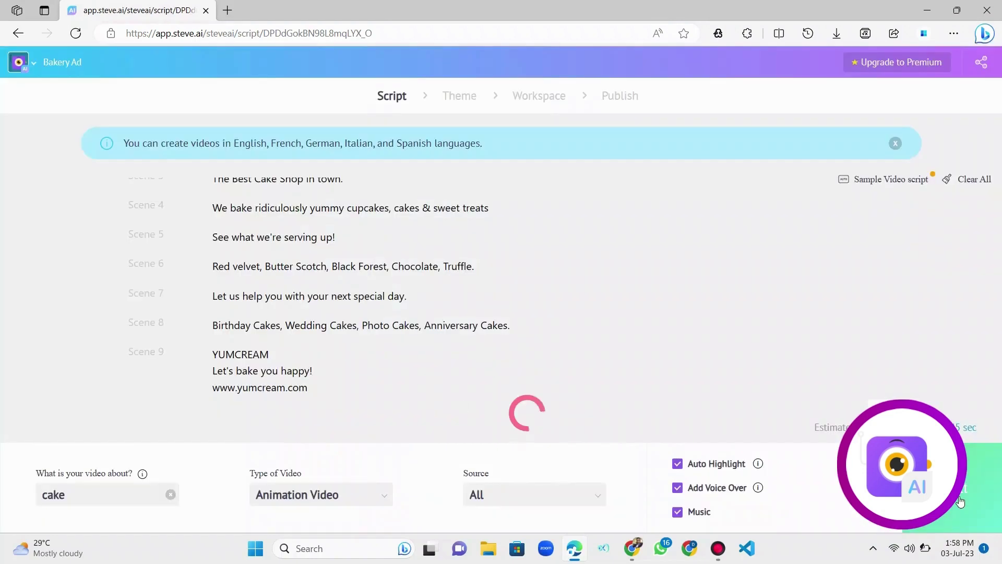
{"action": "left_click", "coordinate": [961, 501]}
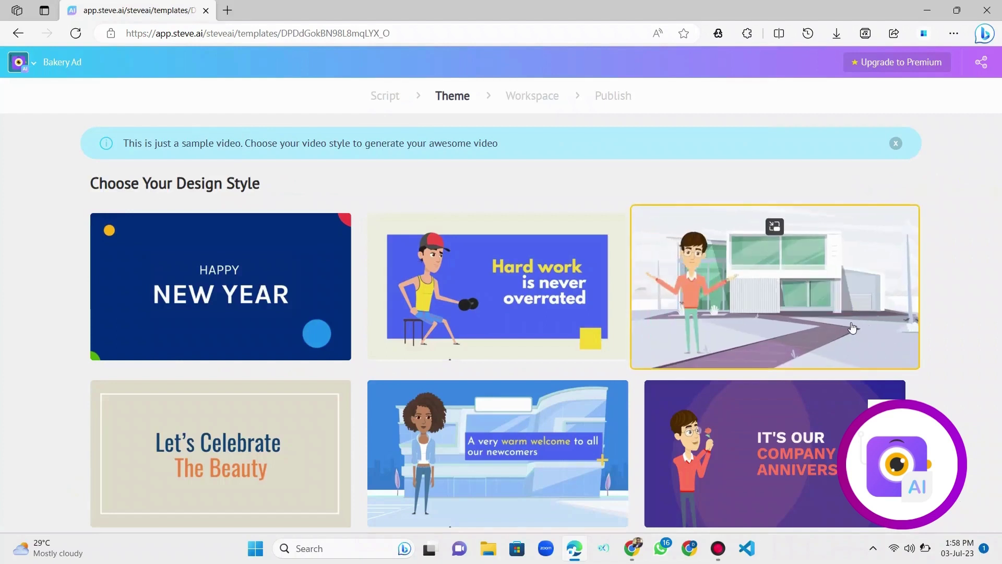
{"action": "mouse_move", "coordinate": [774, 287]}
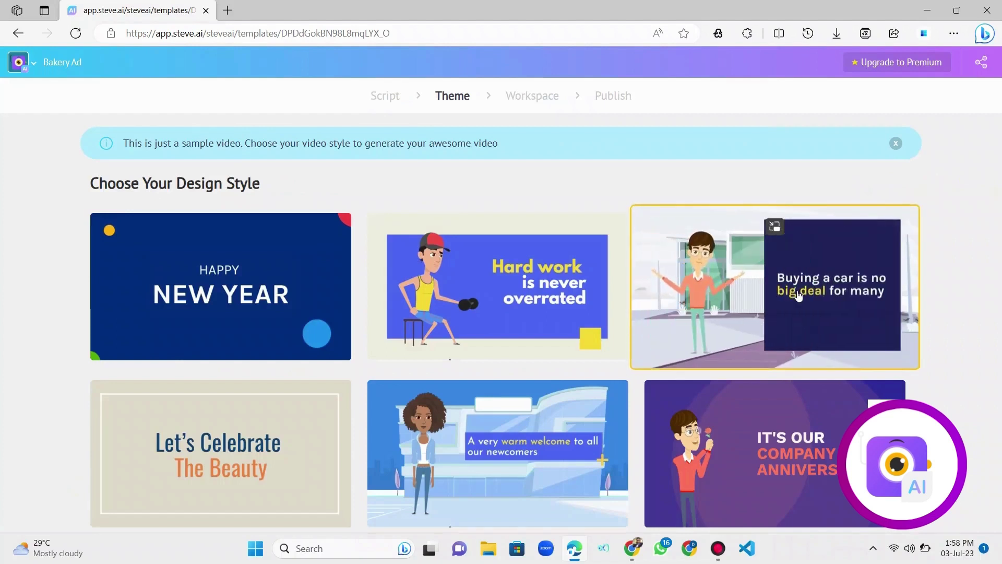
{"action": "left_click", "coordinate": [798, 294]}
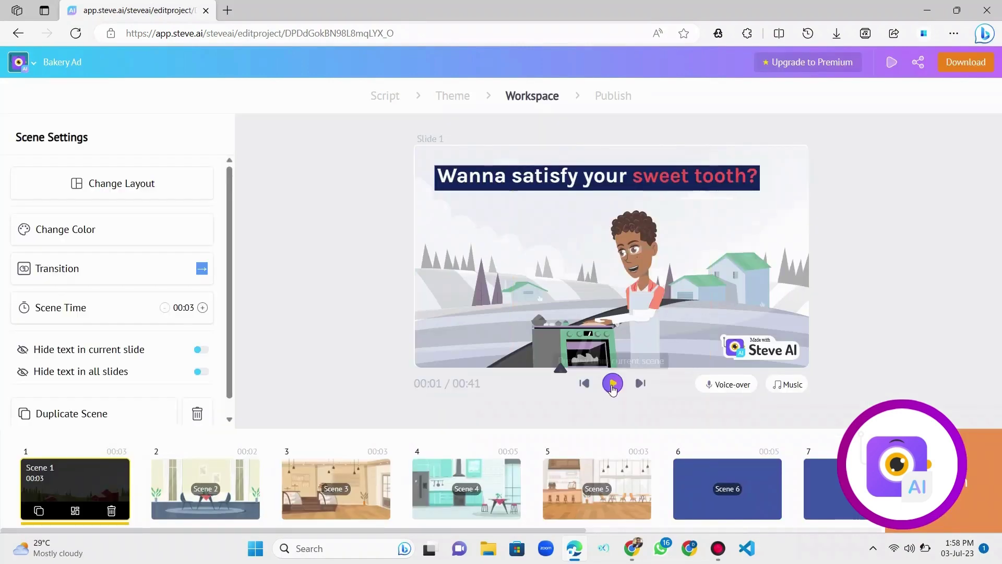
{"action": "left_click", "coordinate": [613, 384]}
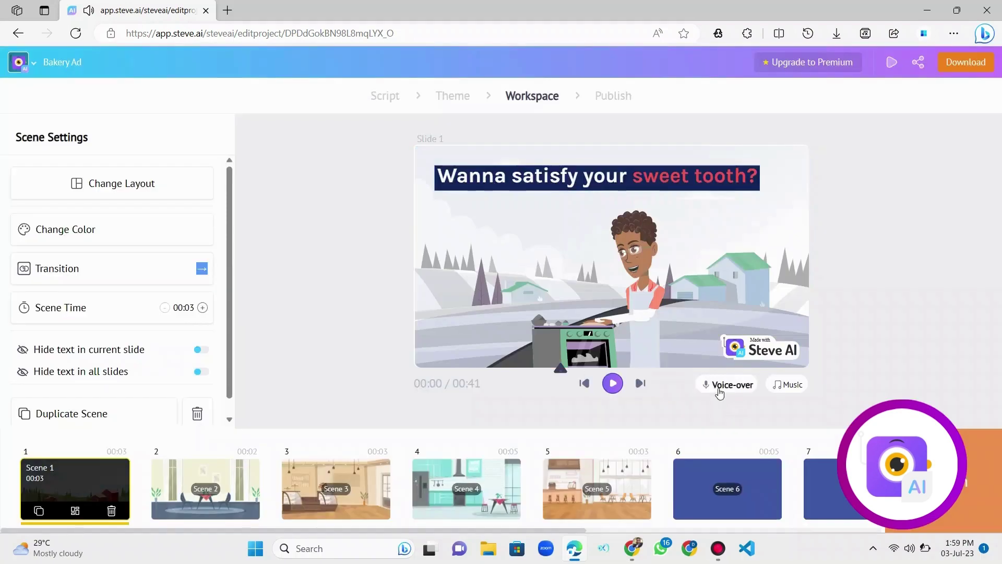
Confirm the Joanna voice-over, then download the Bakery Ad video as HD 720p Mp4.
{"action": "left_click", "coordinate": [719, 393]}
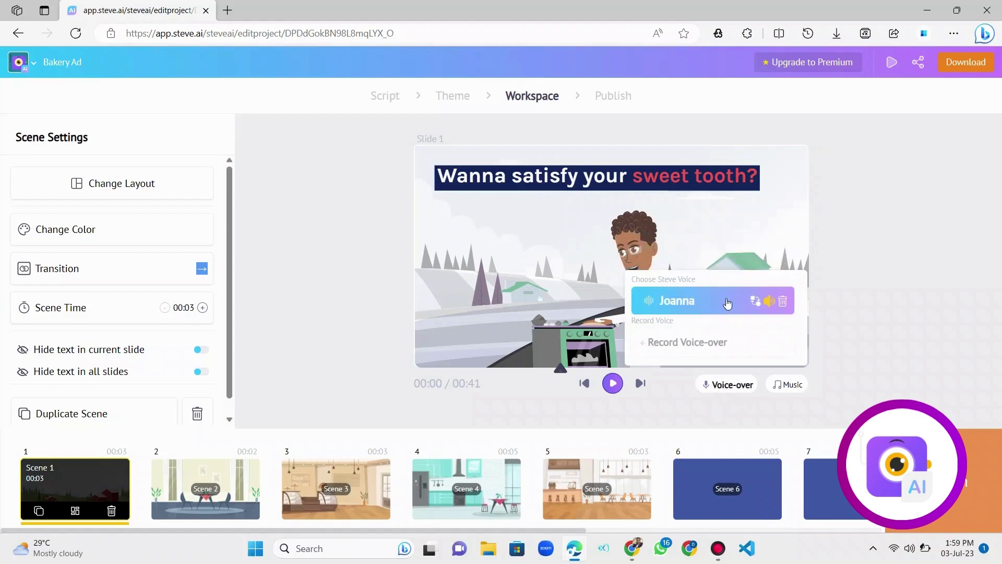
{"action": "left_click", "coordinate": [975, 63]}
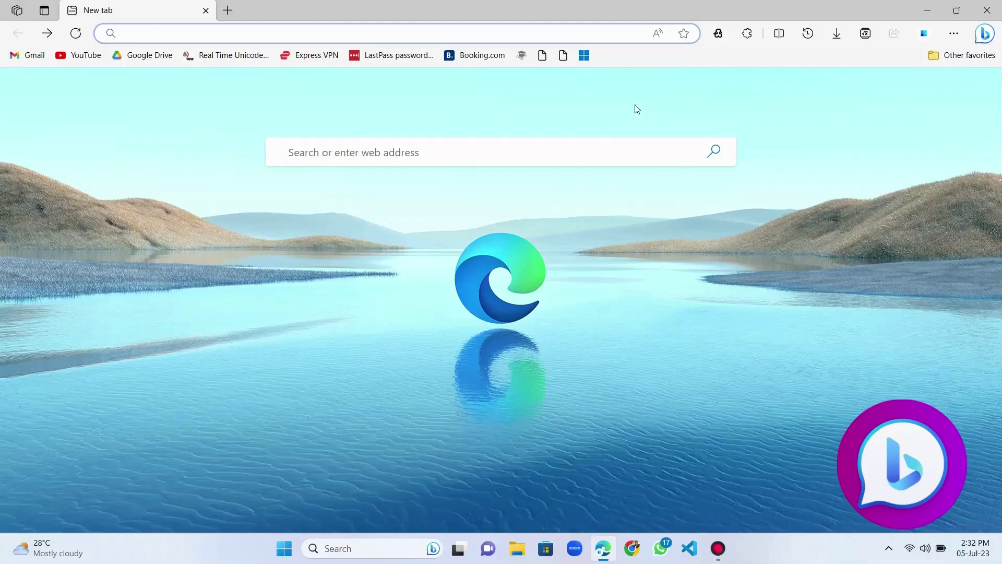
Attach 'elephant on an car.jpg' from Downloads in the Bing sidebar chat and send it.
{"action": "left_click", "coordinate": [985, 35]}
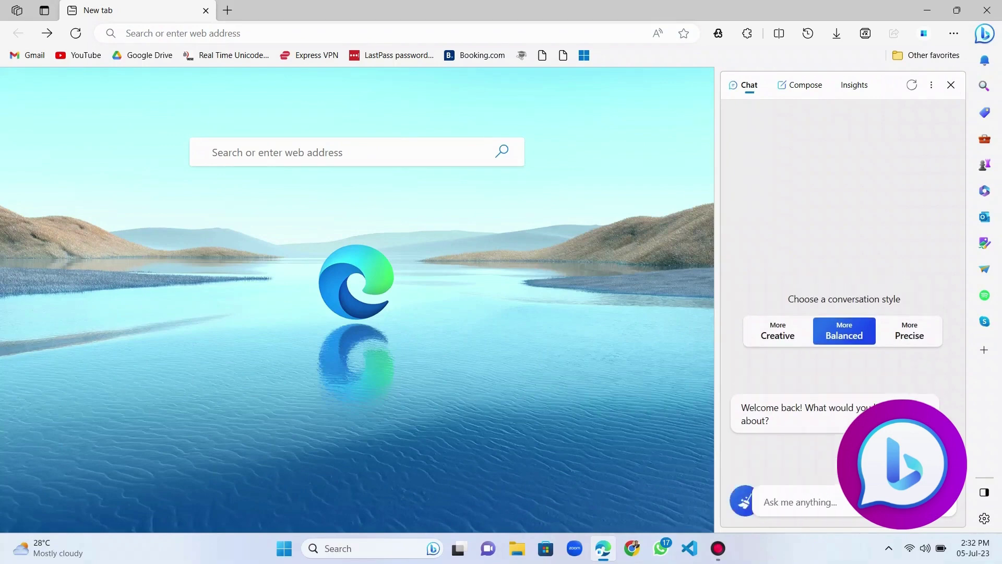
{"action": "left_click", "coordinate": [916, 502]}
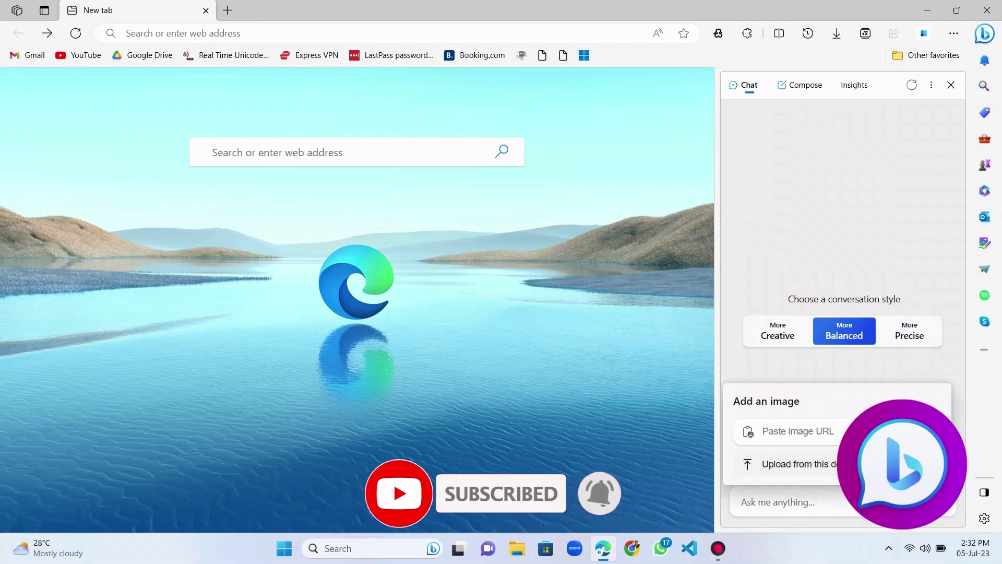
{"action": "left_click", "coordinate": [791, 463]}
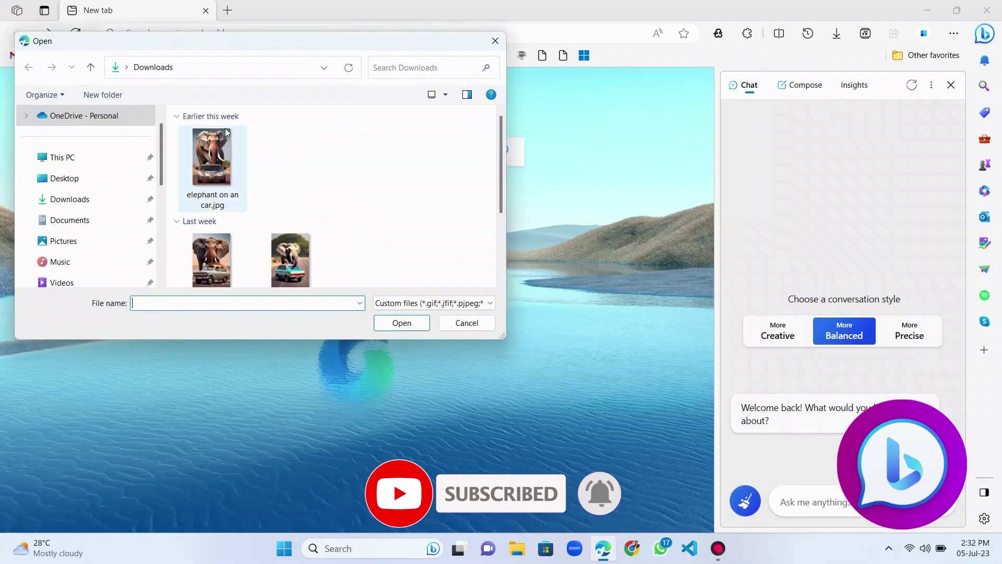
{"action": "double_click", "coordinate": [212, 157]}
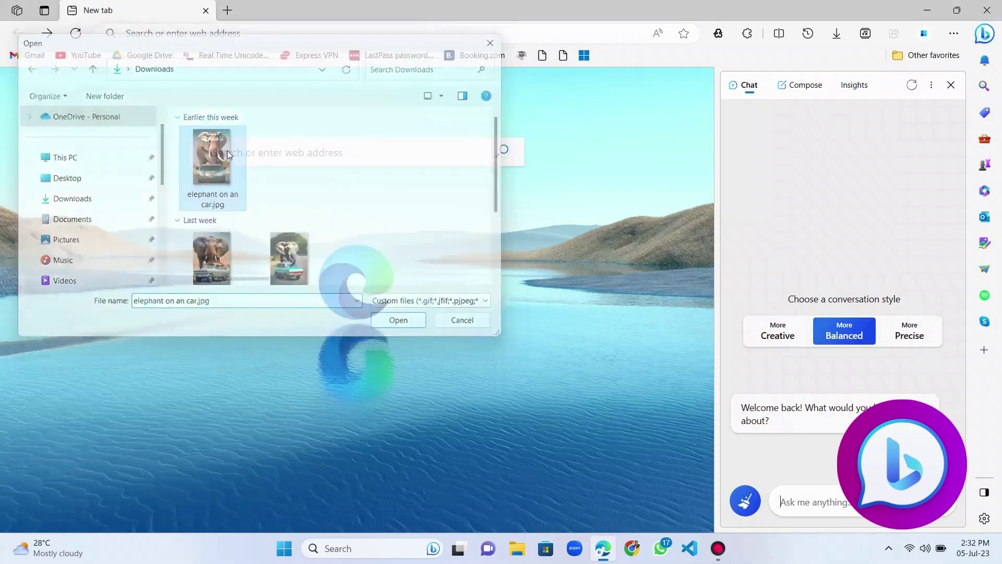
{"action": "key", "text": "Return"}
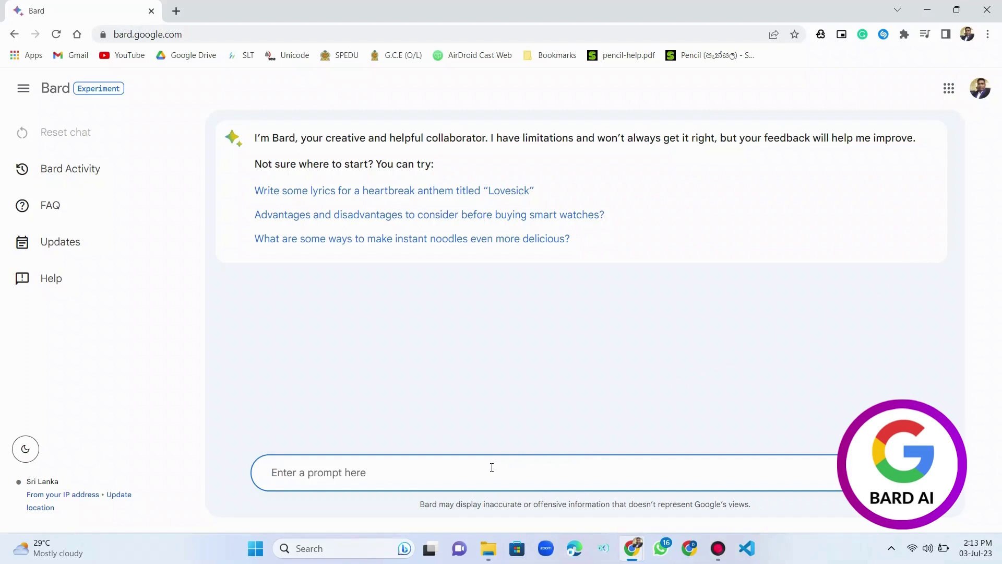
{"action": "type", "text": "W"}
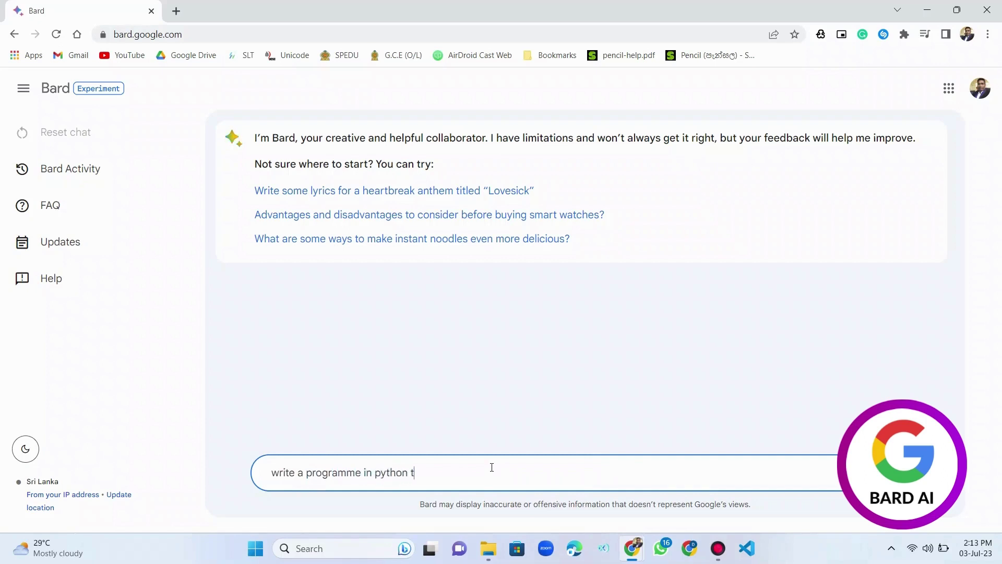
{"action": "type", "text": "nd the highest value"}
Submit 'write a programme in python to find the highest value' to Bard.
{"action": "key", "text": "Return"}
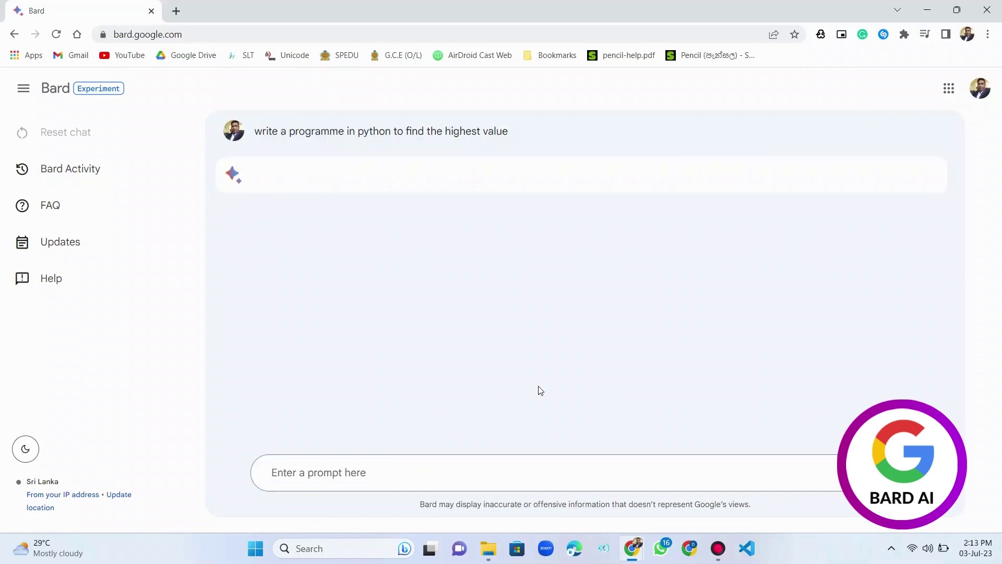
{"action": "scroll", "coordinate": [588, 322], "scroll_direction": "down", "scroll_amount": 1}
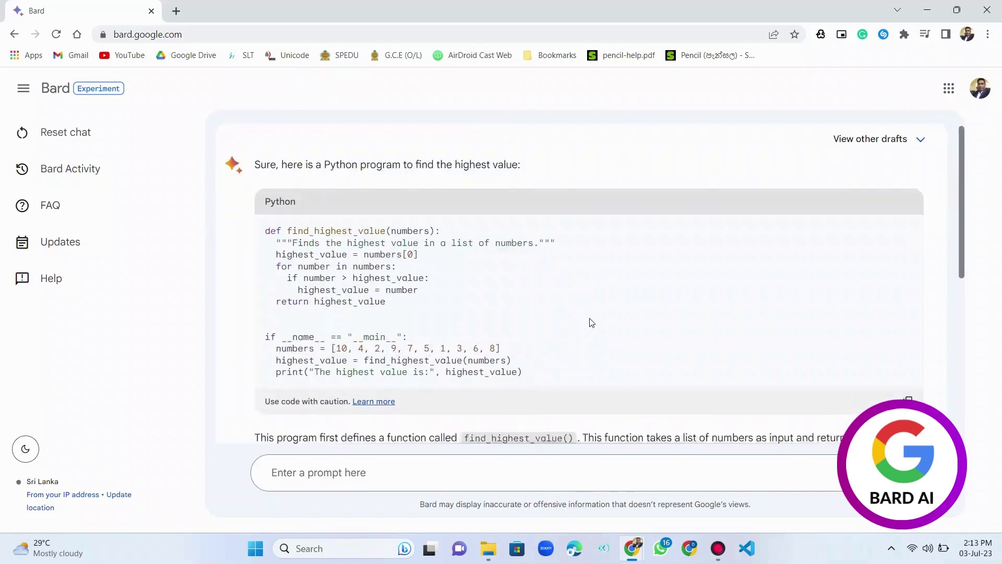
{"action": "scroll", "coordinate": [433, 261], "scroll_direction": "up", "scroll_amount": 1}
{"action": "scroll", "coordinate": [530, 386], "scroll_direction": "down", "scroll_amount": 1}
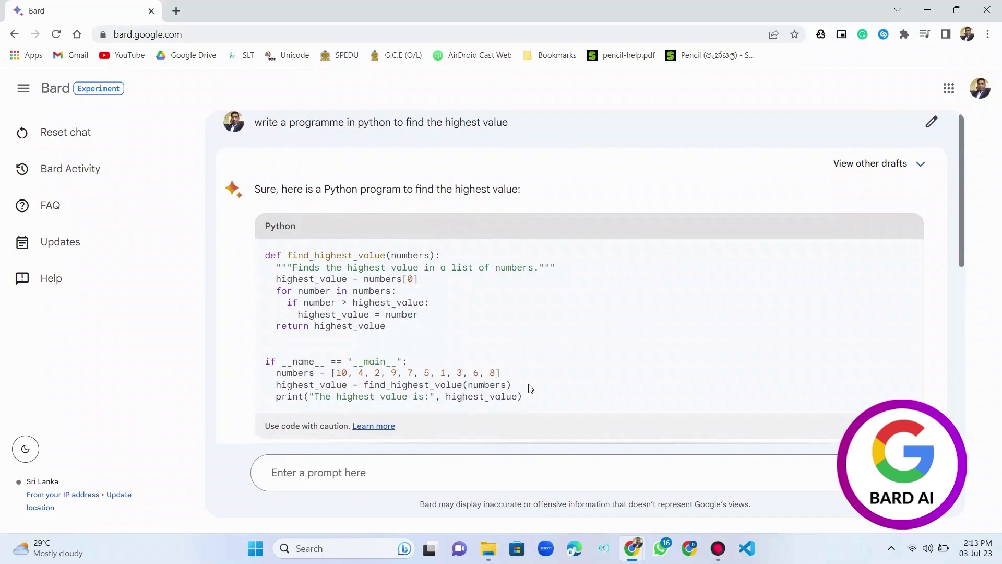
{"action": "scroll", "coordinate": [530, 384], "scroll_direction": "down", "scroll_amount": 4}
{"action": "scroll", "coordinate": [529, 408], "scroll_direction": "up", "scroll_amount": 4}
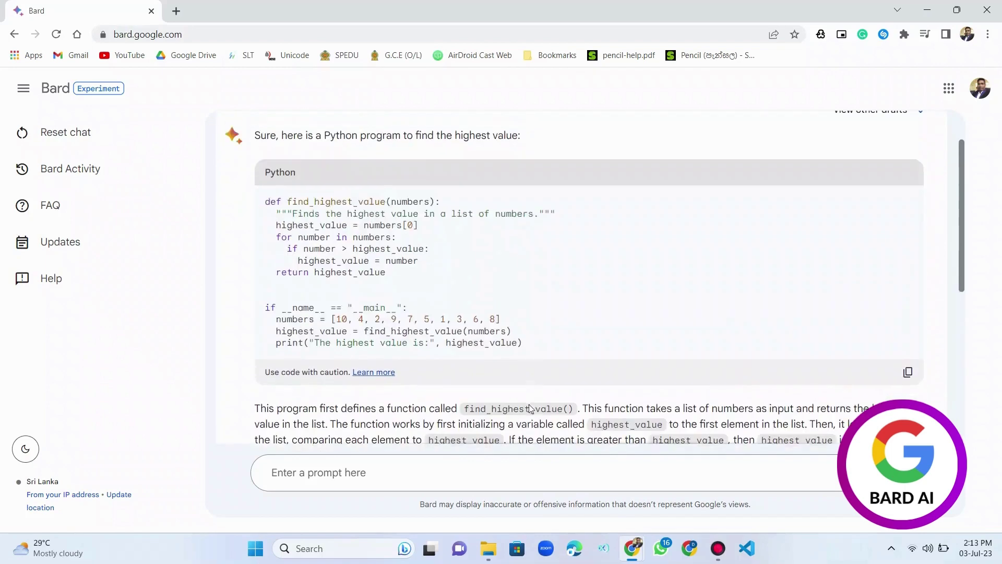
{"action": "left_click", "coordinate": [439, 467]}
{"action": "type", "text": "g"}
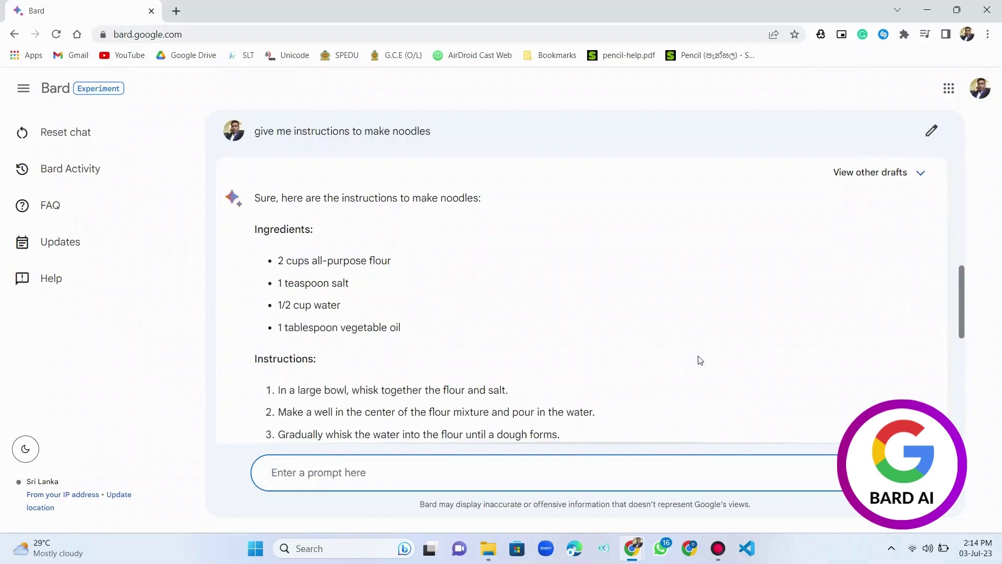
Ask Bard 'give me instructions to make noodles' and view the full 13-step recipe with tips.
{"action": "double_click", "coordinate": [370, 262]}
{"action": "left_click", "coordinate": [361, 289]}
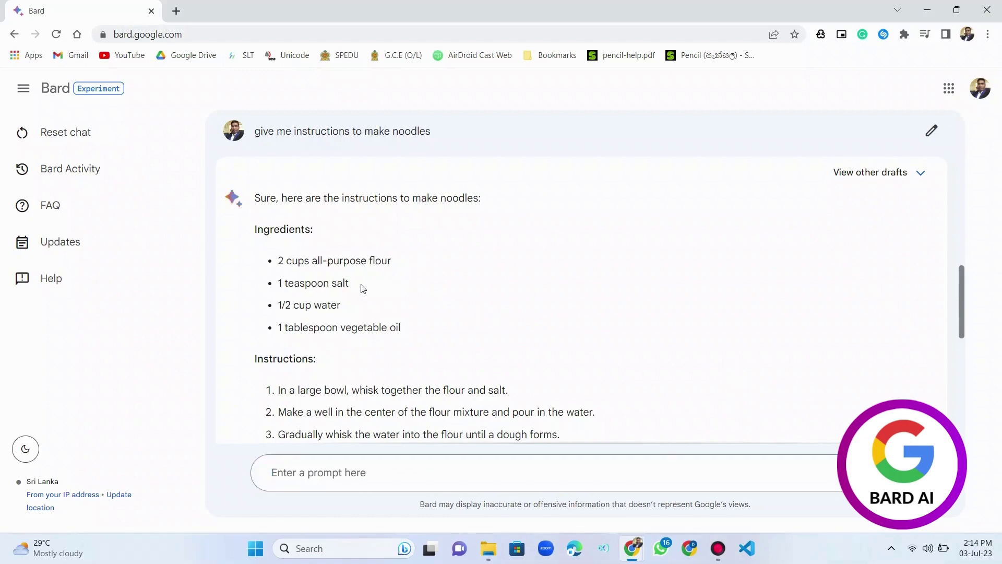
{"action": "scroll", "coordinate": [399, 322], "scroll_direction": "down", "scroll_amount": 2}
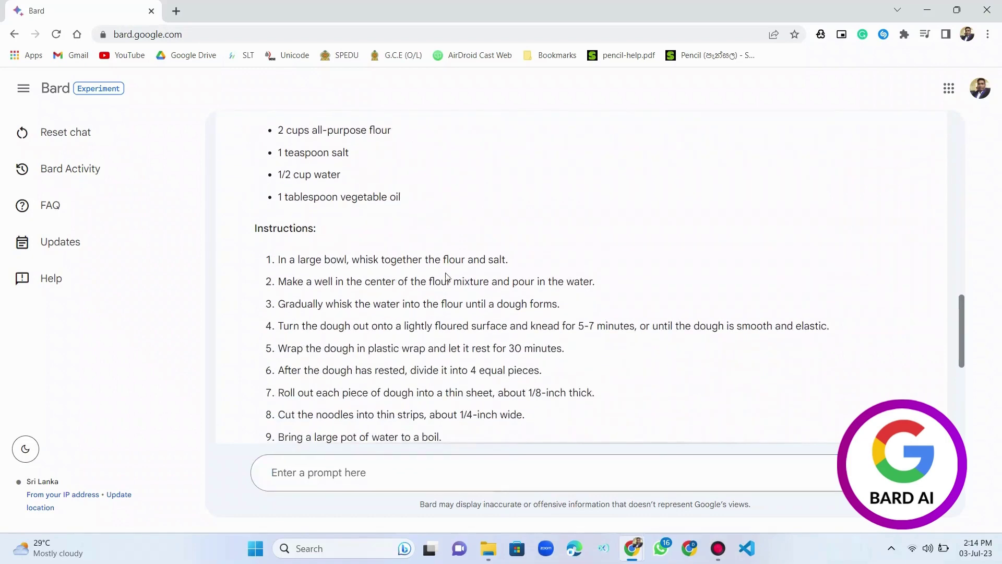
{"action": "scroll", "coordinate": [391, 306], "scroll_direction": "down", "scroll_amount": 1}
{"action": "scroll", "coordinate": [439, 329], "scroll_direction": "down", "scroll_amount": 2}
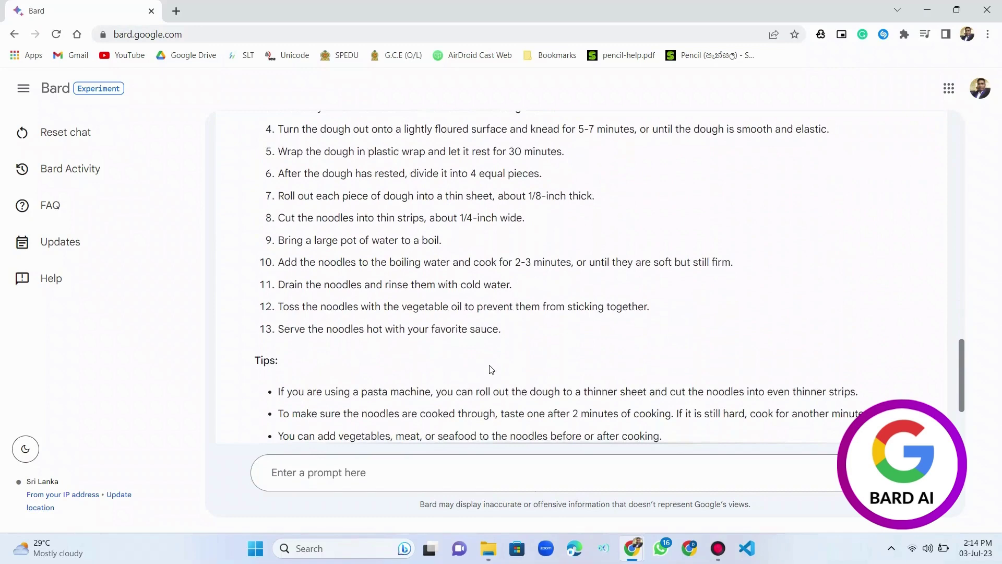
{"action": "scroll", "coordinate": [483, 358], "scroll_direction": "down", "scroll_amount": 2}
{"action": "scroll", "coordinate": [483, 357], "scroll_direction": "down", "scroll_amount": 1}
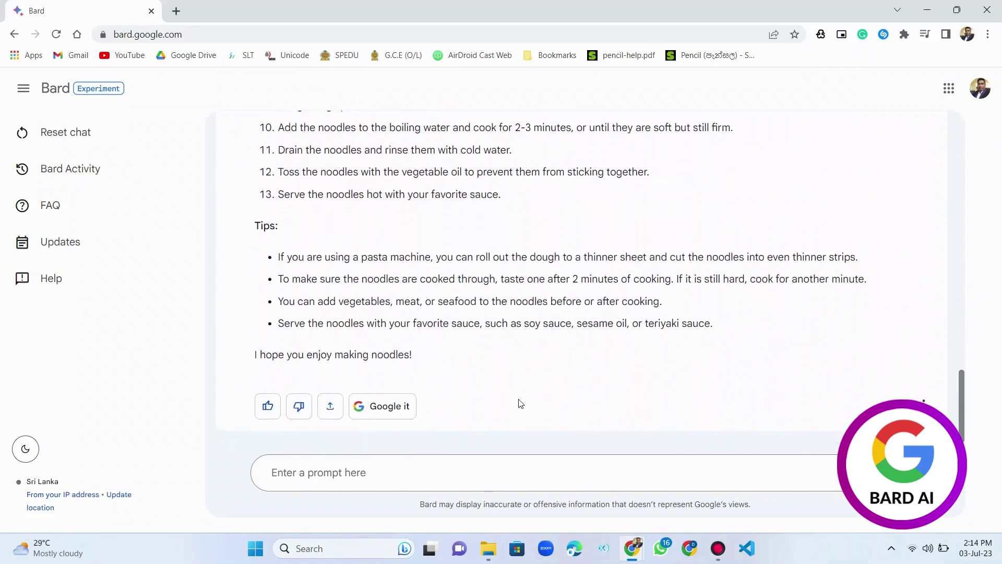
{"action": "left_click", "coordinate": [471, 466]}
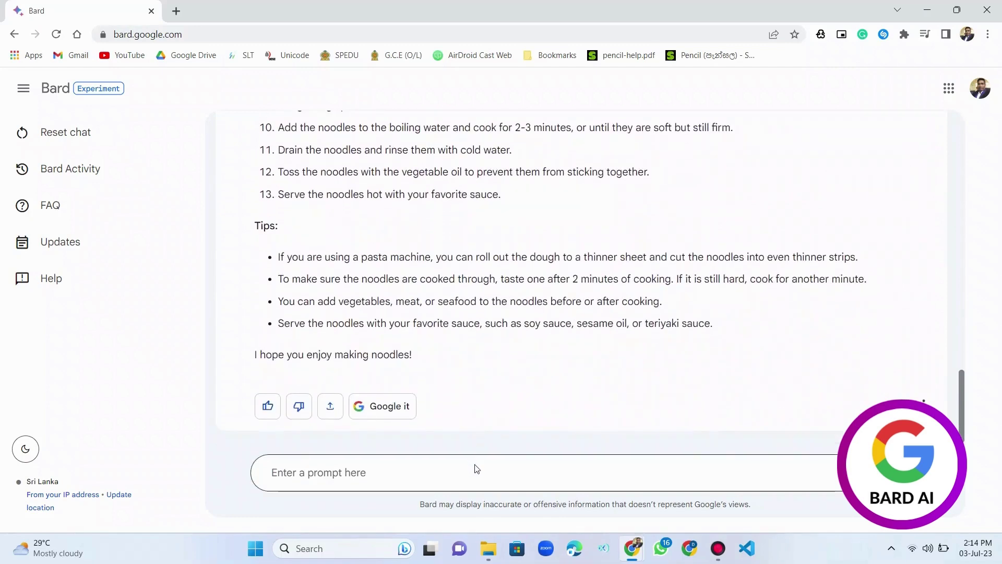
Enter 'write a speech on effects of polythene' in Bard, deleting a stray extra letter.
{"action": "left_click", "coordinate": [475, 468]}
{"action": "type", "text": "writeb"}
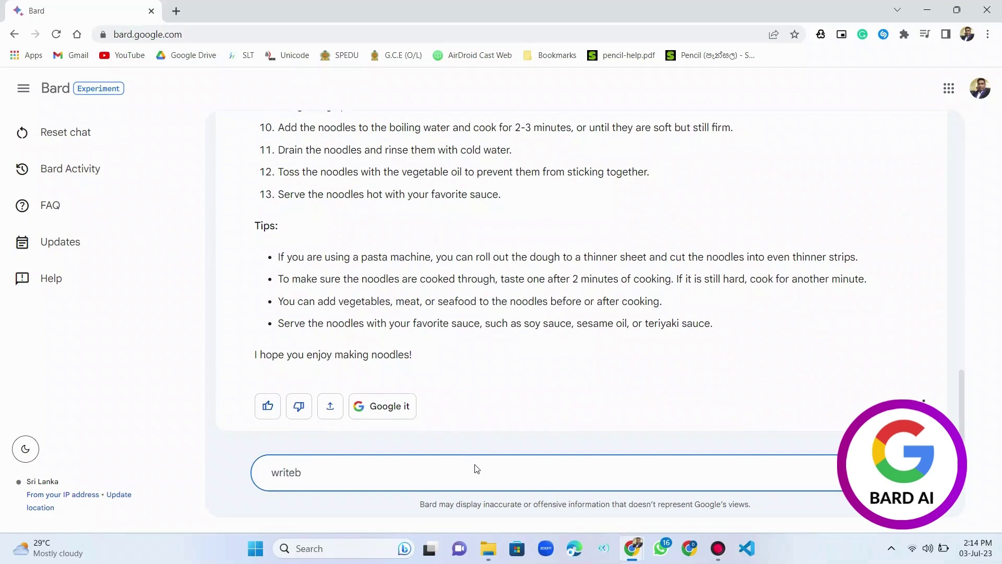
{"action": "key", "text": "BackSpace"}
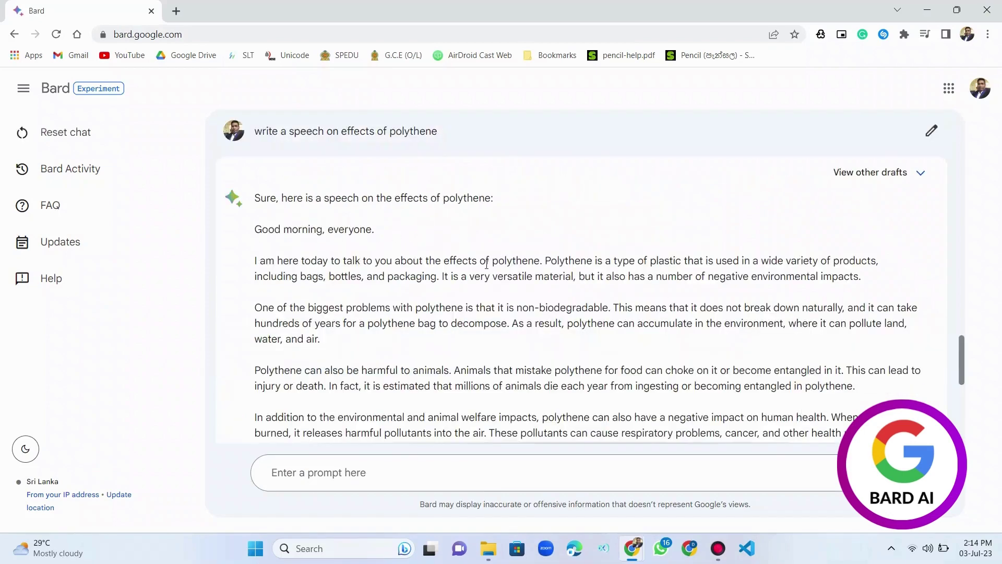
{"action": "scroll", "coordinate": [474, 273], "scroll_direction": "down", "scroll_amount": 1}
{"action": "scroll", "coordinate": [476, 291], "scroll_direction": "up", "scroll_amount": 1}
{"action": "scroll", "coordinate": [483, 307], "scroll_direction": "down", "scroll_amount": 2}
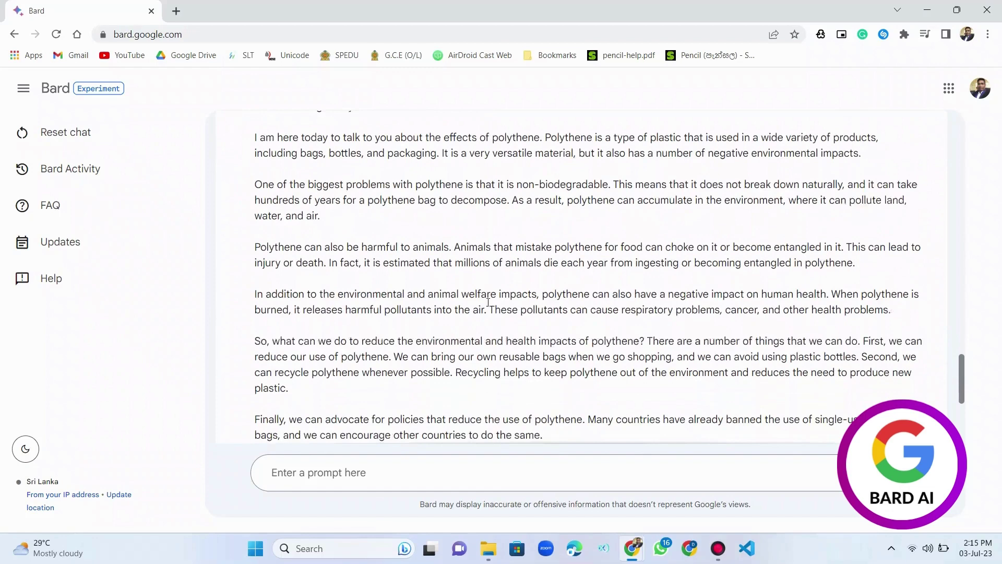
{"action": "scroll", "coordinate": [490, 306], "scroll_direction": "down", "scroll_amount": 3}
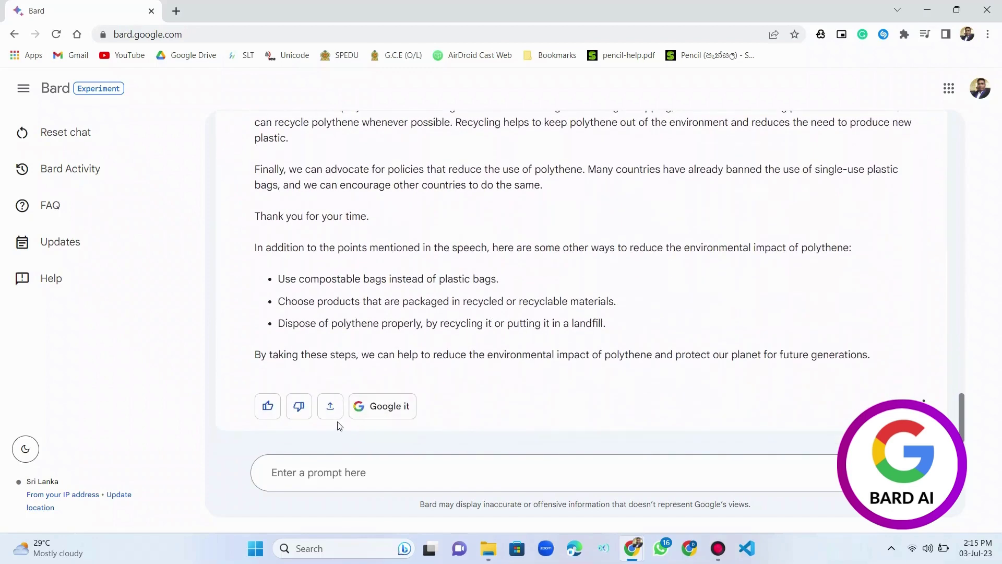
Export the polythene speech to a new Google Doc and switch to its tab.
{"action": "left_click", "coordinate": [329, 418]}
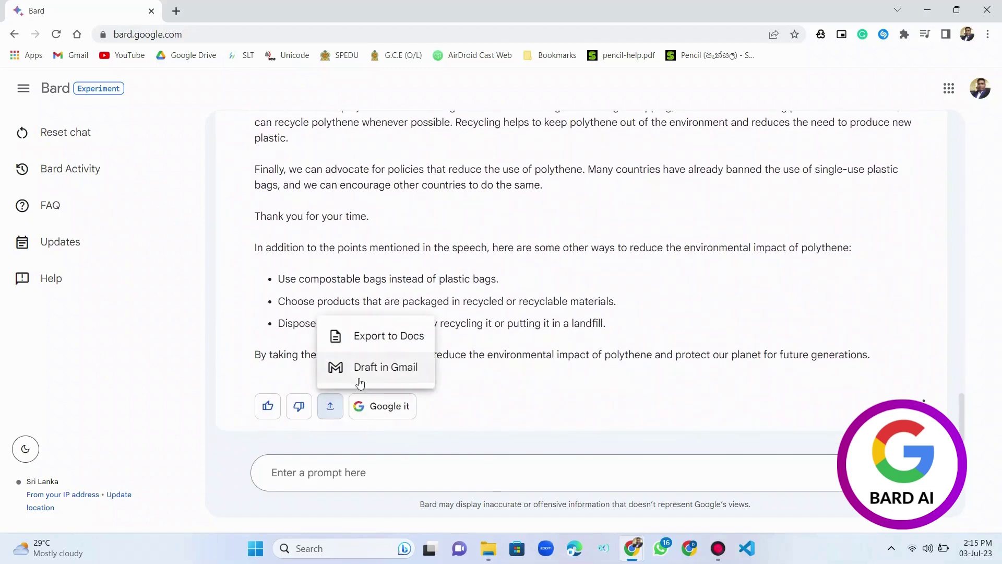
{"action": "left_click", "coordinate": [400, 344]}
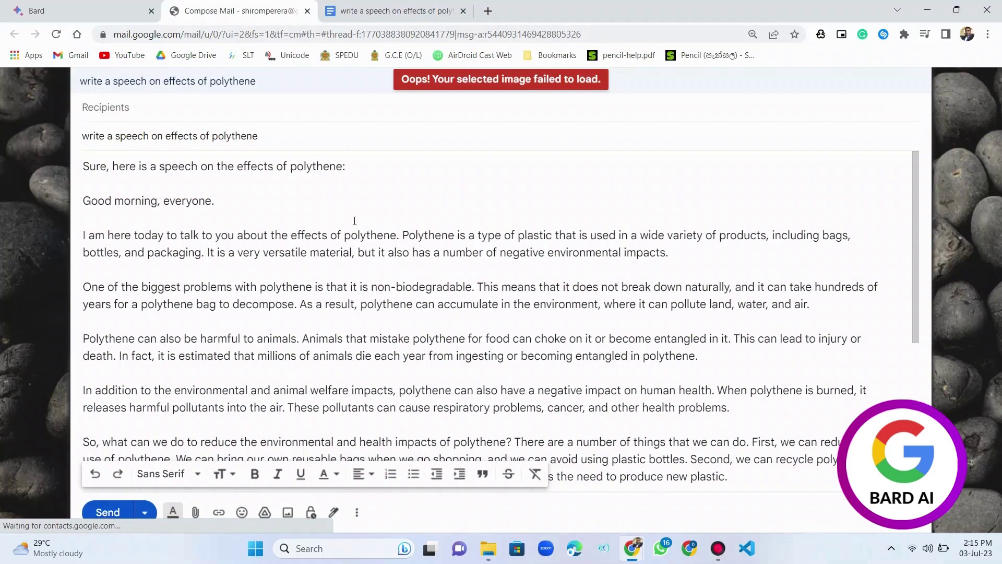
{"action": "key", "text": "ctrl+Tab"}
{"action": "scroll", "coordinate": [392, 235], "scroll_direction": "down", "scroll_amount": 4}
{"action": "scroll", "coordinate": [392, 284], "scroll_direction": "down", "scroll_amount": 3}
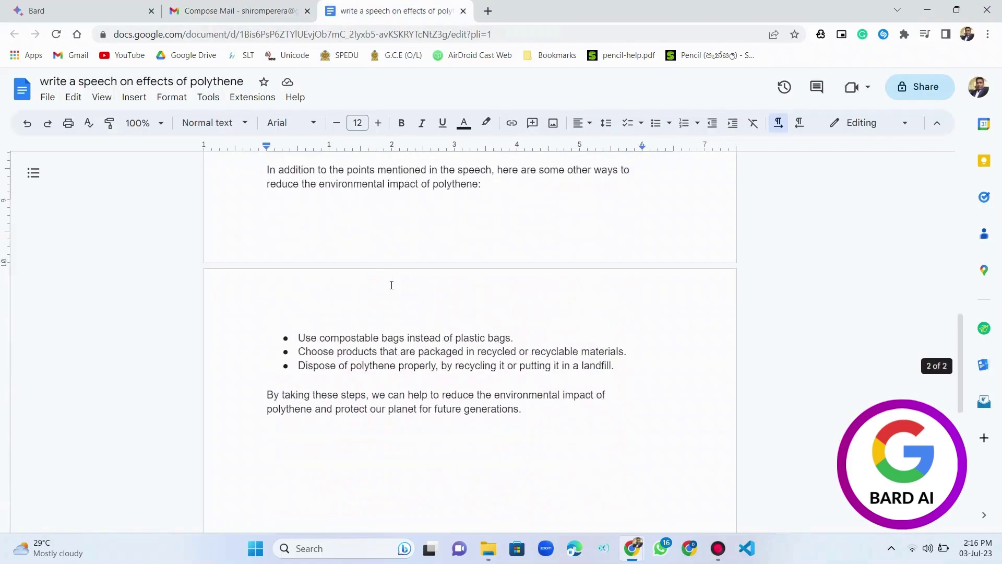
{"action": "scroll", "coordinate": [390, 300], "scroll_direction": "down", "scroll_amount": 3}
{"action": "scroll", "coordinate": [387, 311], "scroll_direction": "down", "scroll_amount": 2}
{"action": "scroll", "coordinate": [388, 311], "scroll_direction": "up", "scroll_amount": 10}
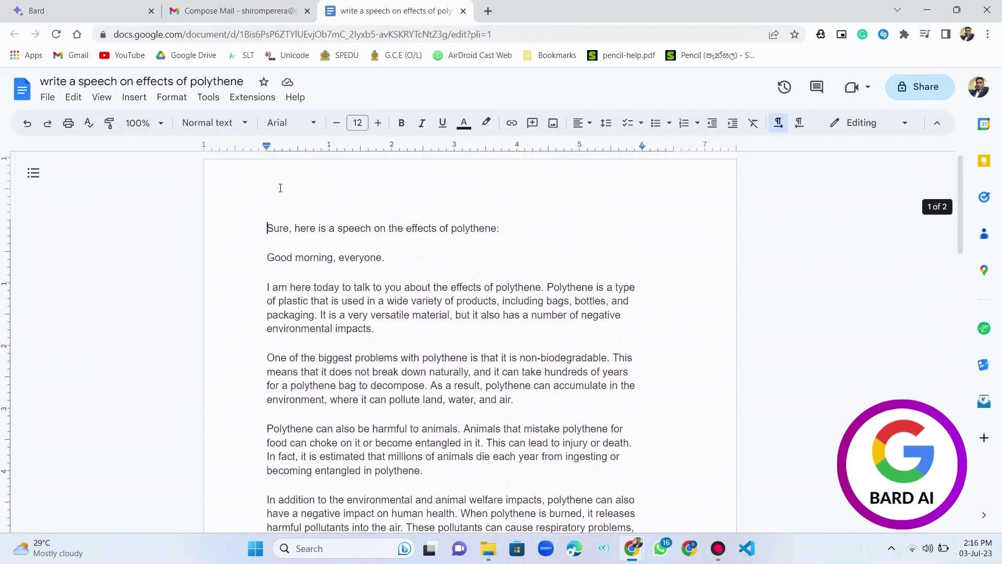
Show 'Google it' related polythene topics, then switch Bard to dark theme and back to light.
{"action": "left_click", "coordinate": [373, 414]}
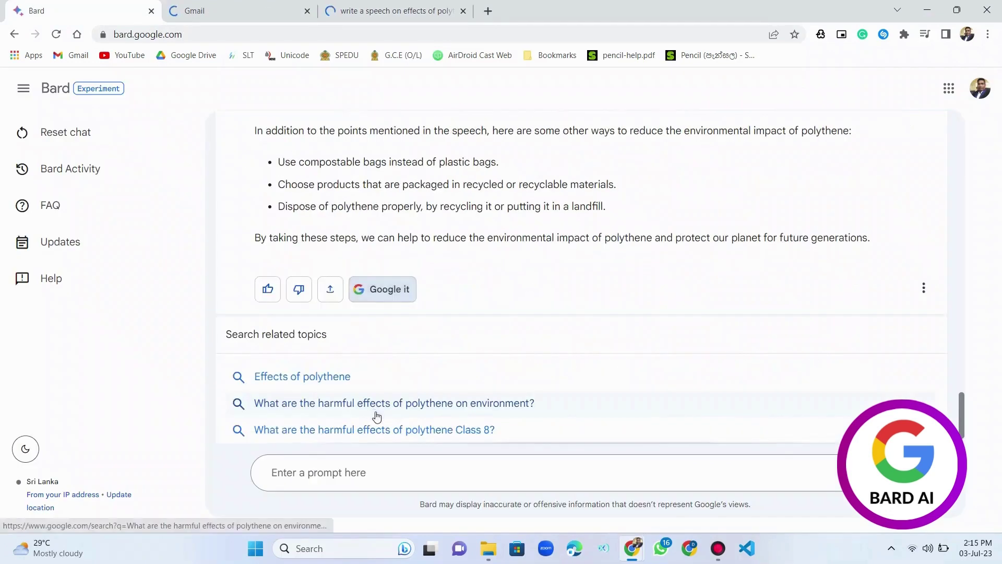
{"action": "scroll", "coordinate": [335, 385], "scroll_direction": "down", "scroll_amount": 1}
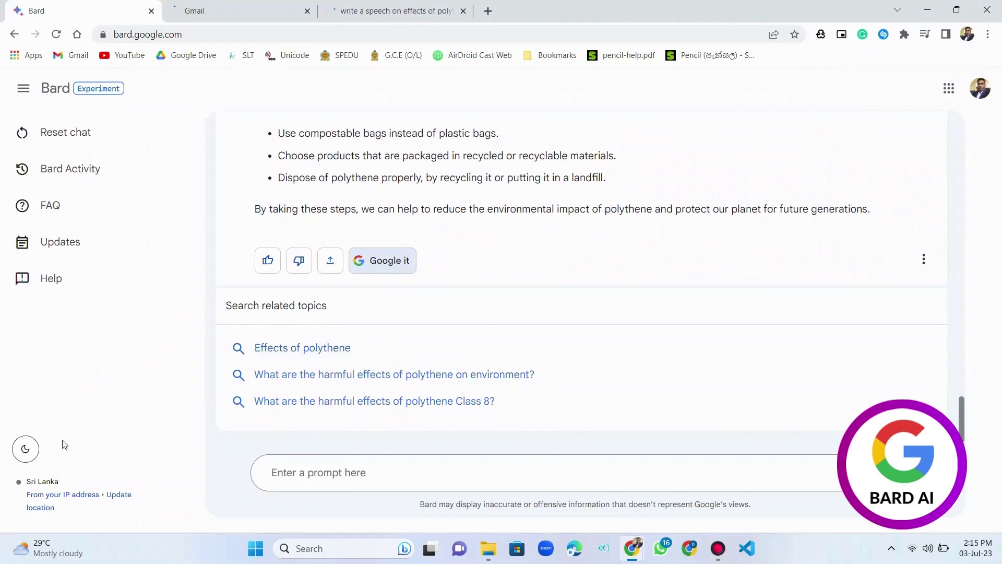
{"action": "left_click", "coordinate": [25, 453]}
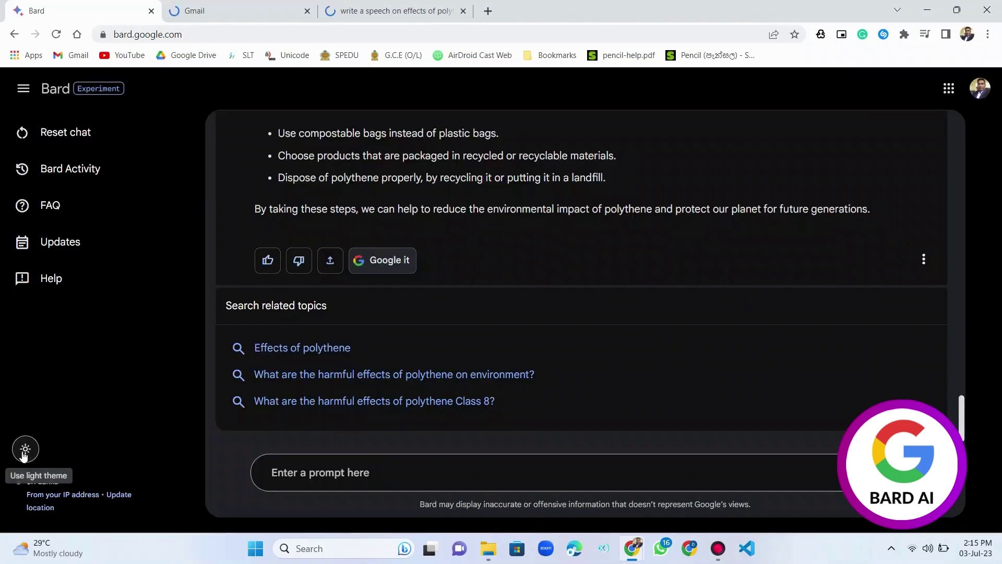
{"action": "left_click", "coordinate": [22, 450]}
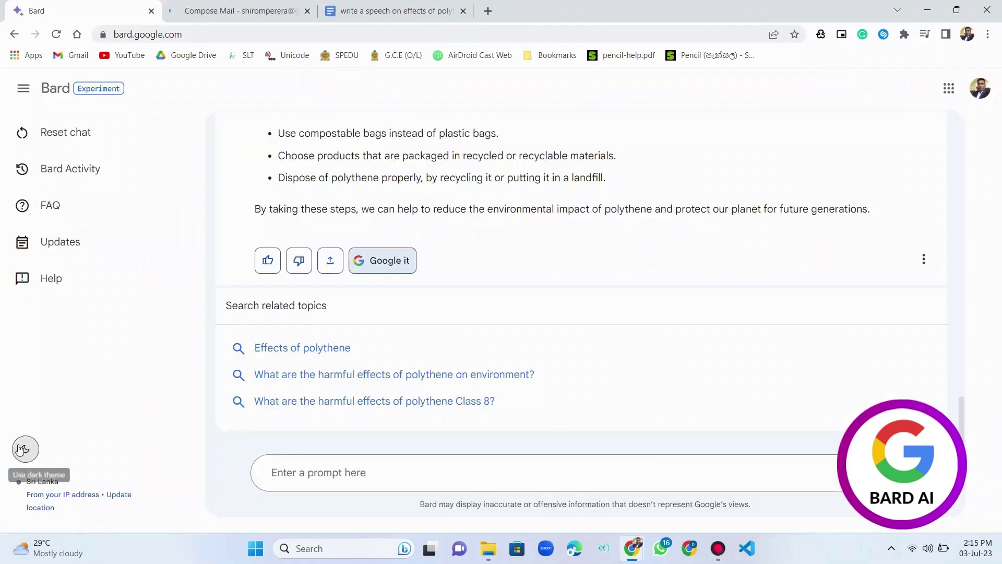